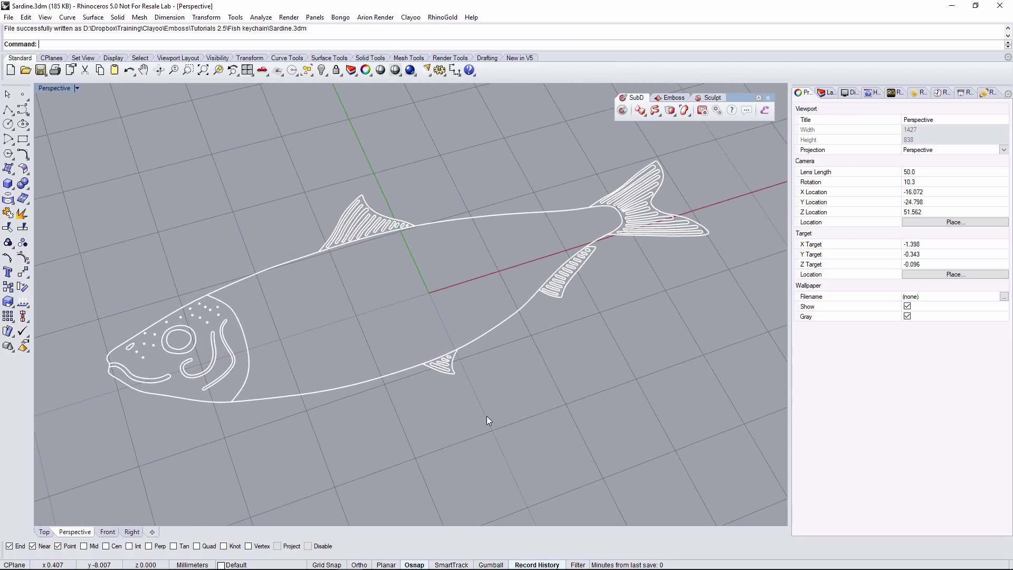
- Create a new Emboss project of the Symmetry type, sized 46 by 21 at resolution 20 with the Brass display material
left_click(673, 99)
left_click(639, 111)
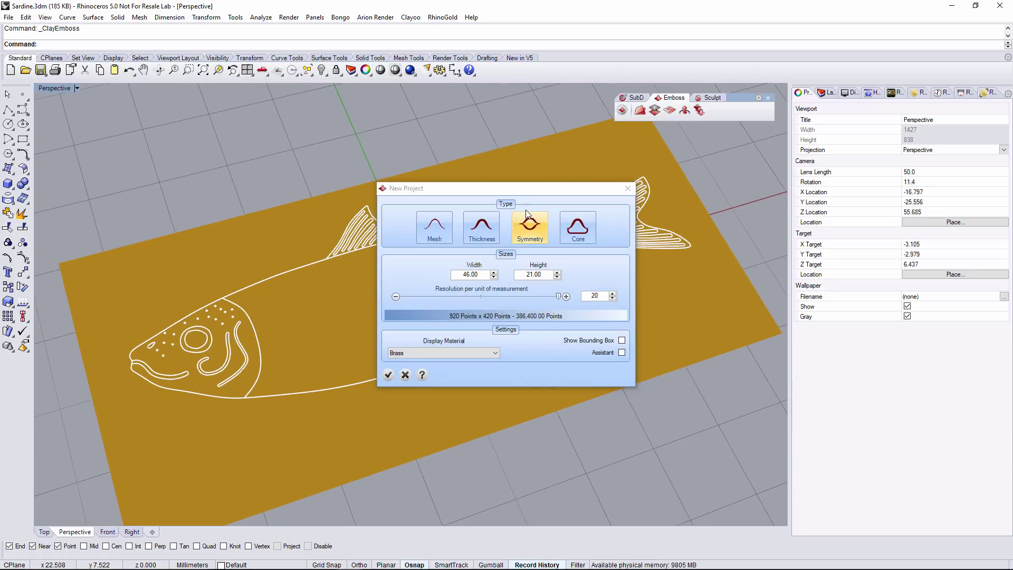
left_click_drag(527, 193, 774, 164)
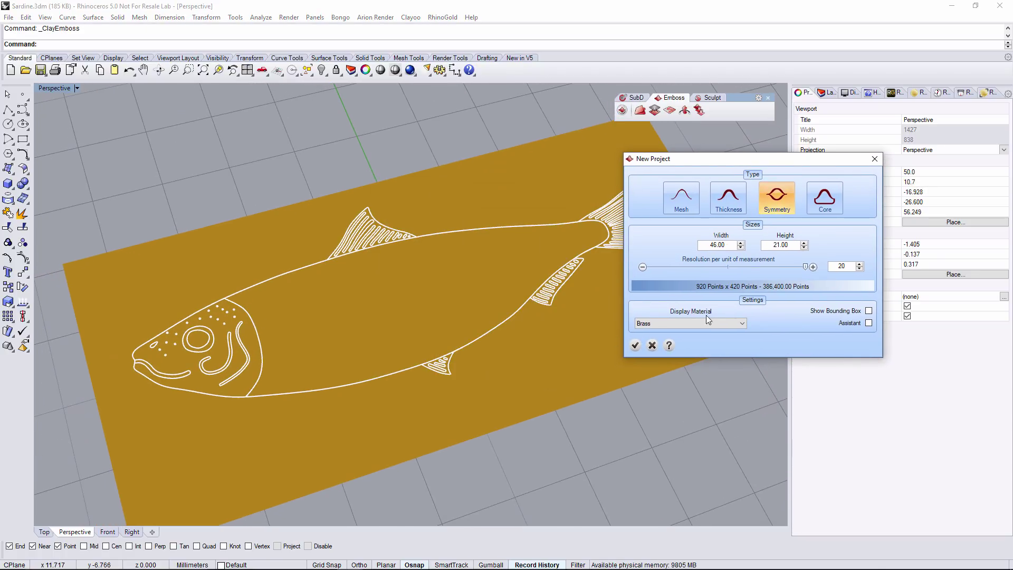
left_click(635, 345)
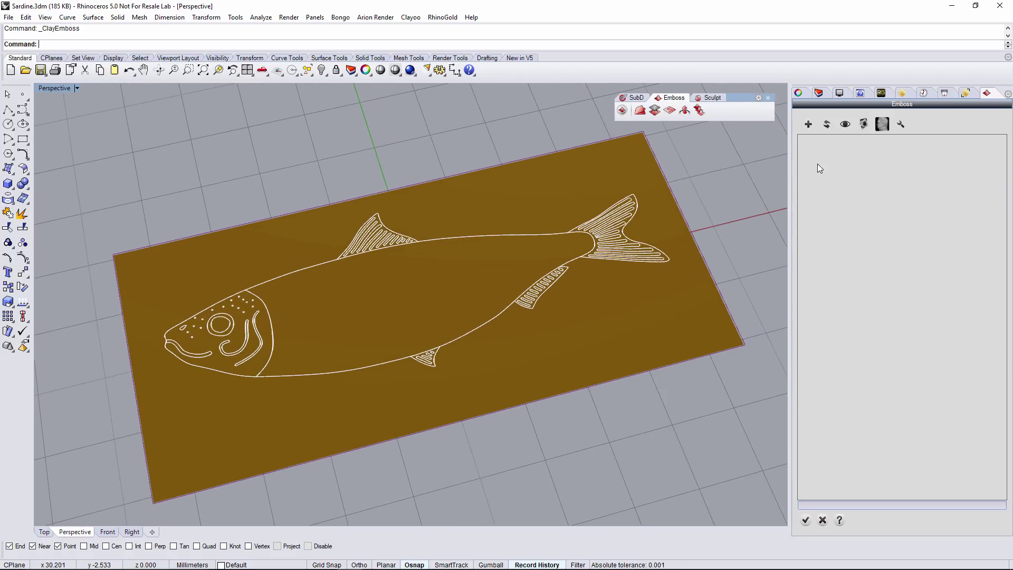
- Add an emboss layer from the full fish body outline, rebuild the mesh, and hide that layer's profile handles
left_click(809, 125)
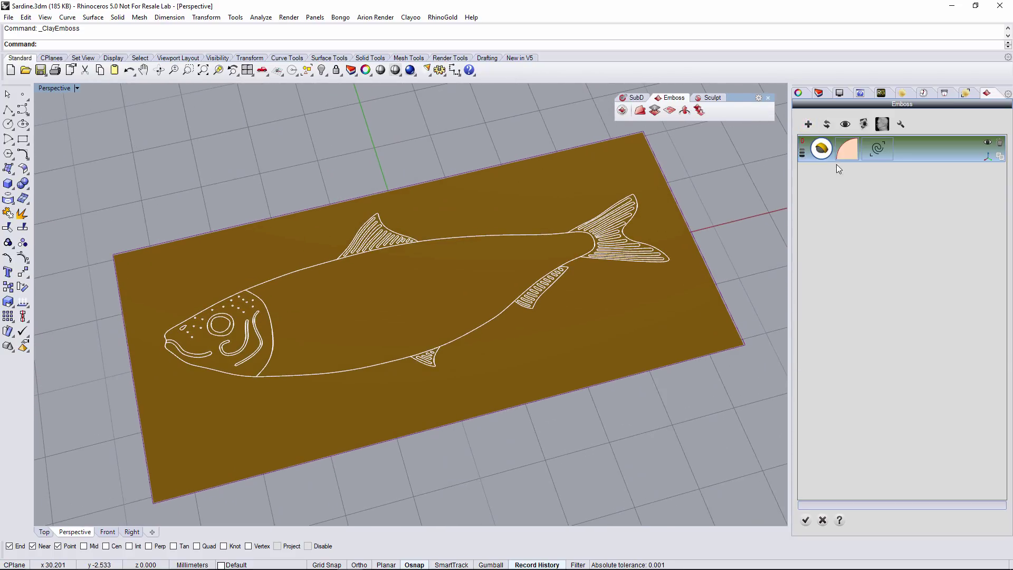
left_click(886, 154)
left_click(357, 371)
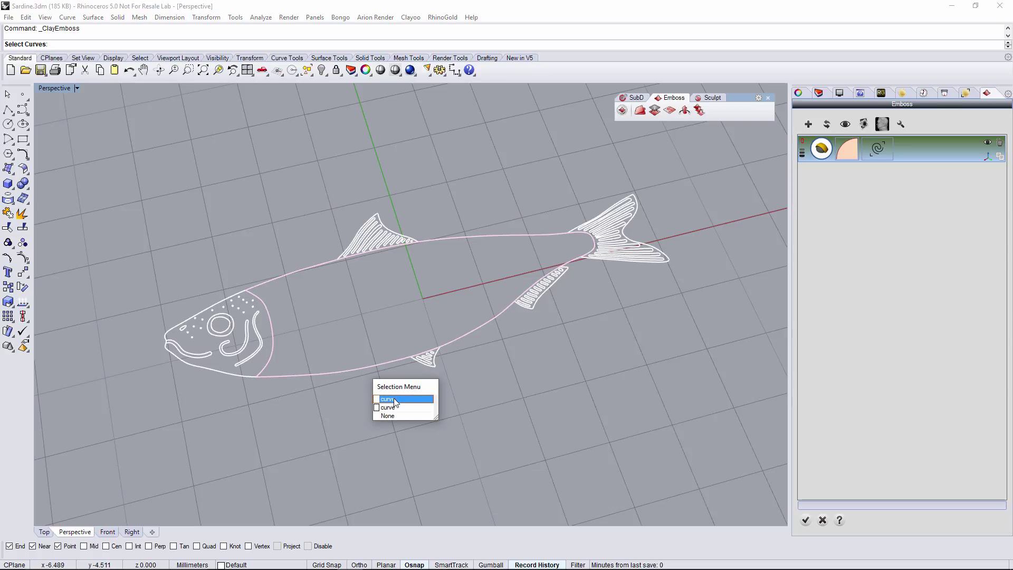
left_click(397, 407)
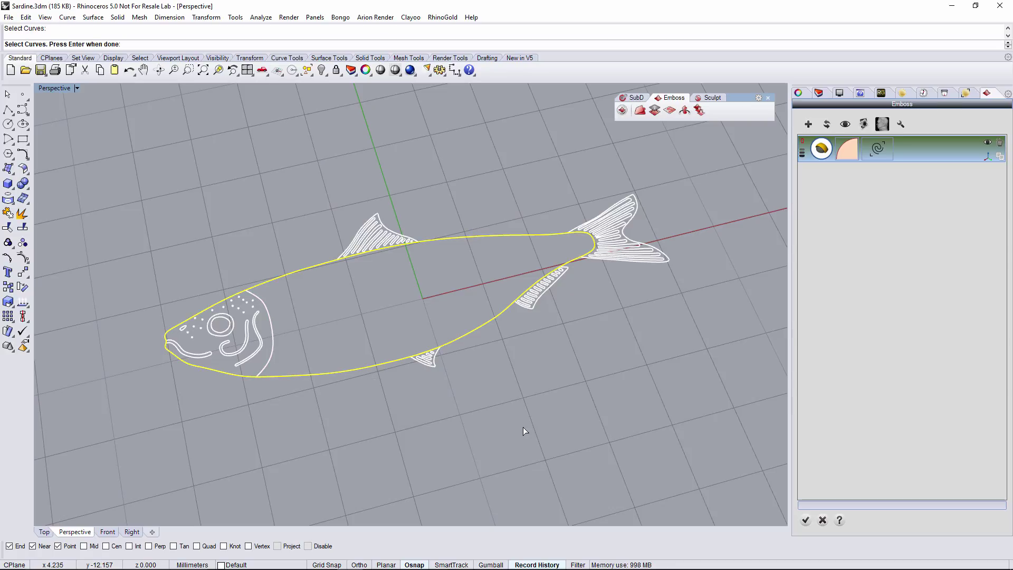
key("Return")
right_click_drag(550, 427, 482, 171)
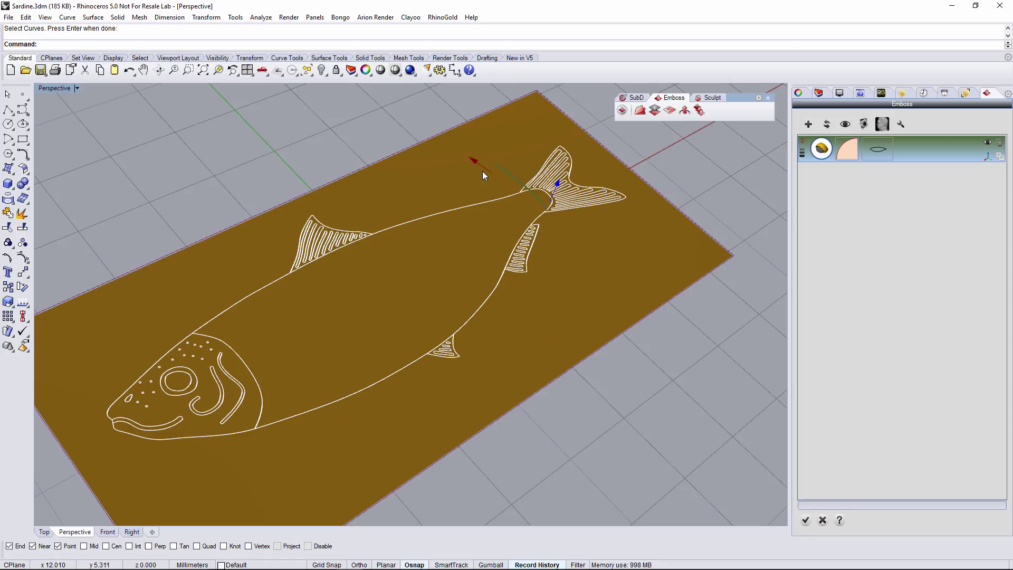
left_click(827, 124)
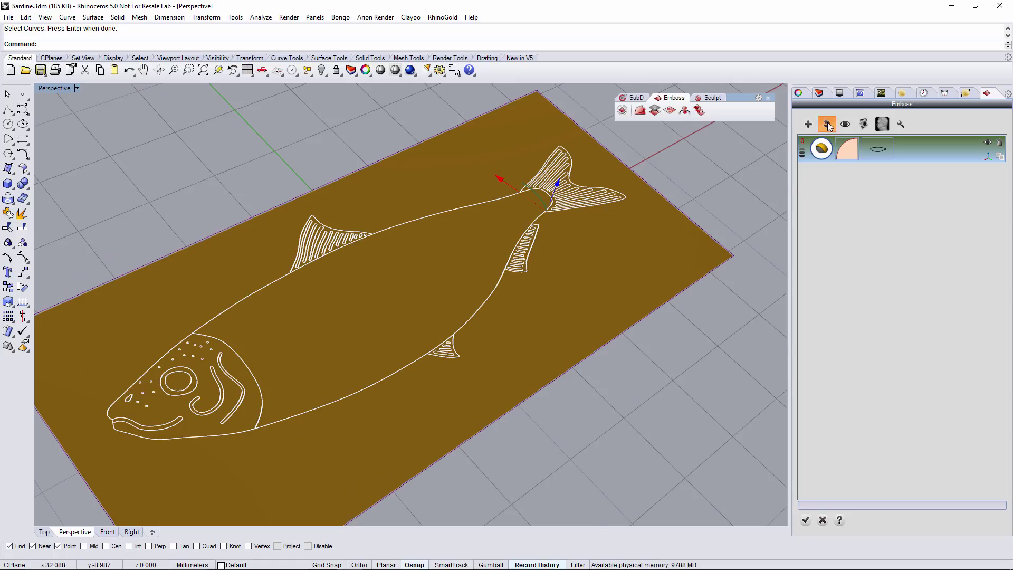
right_click_drag(586, 349, 511, 220)
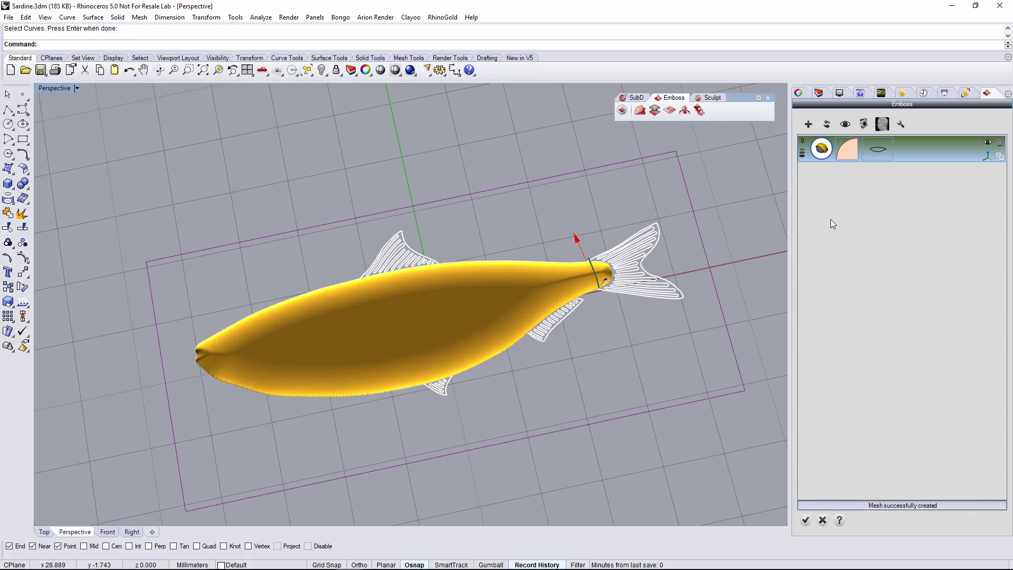
left_click(987, 156)
right_click_drag(608, 339, 739, 299)
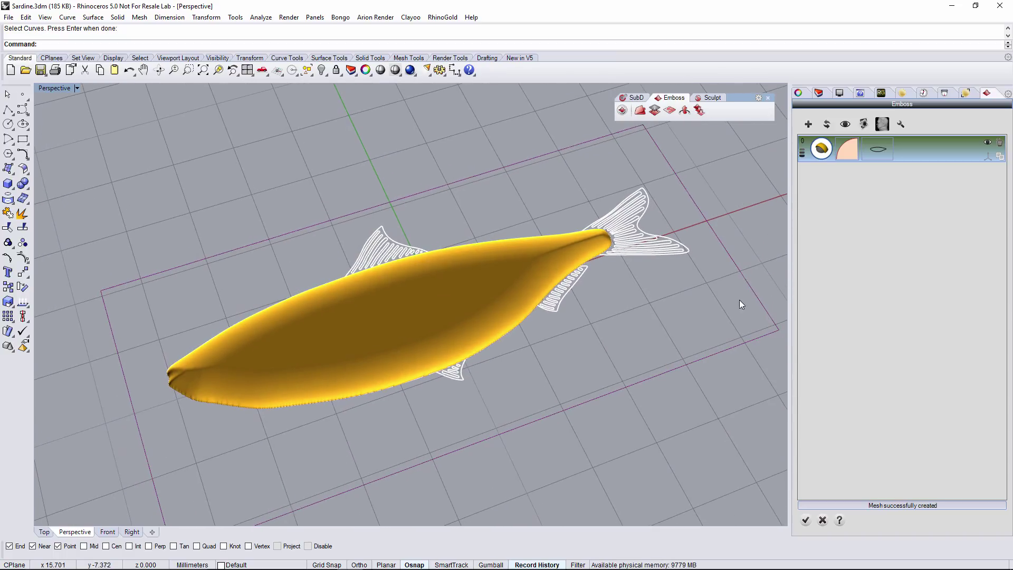
- Add a second emboss layer from the fish's head outline and rebuild the mesh
left_click(808, 125)
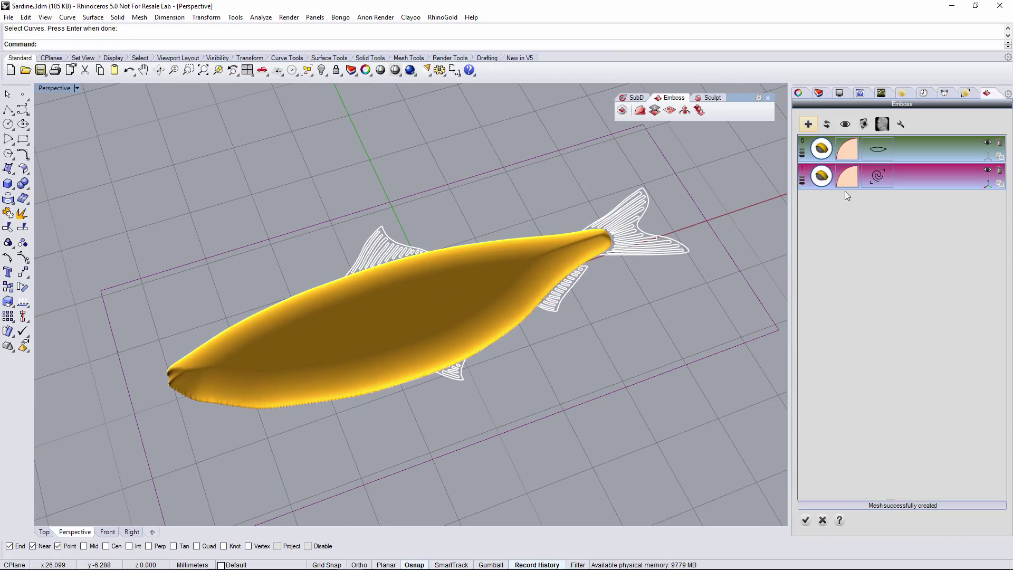
left_click(877, 176)
right_click_drag(523, 392, 343, 402)
left_click(343, 402)
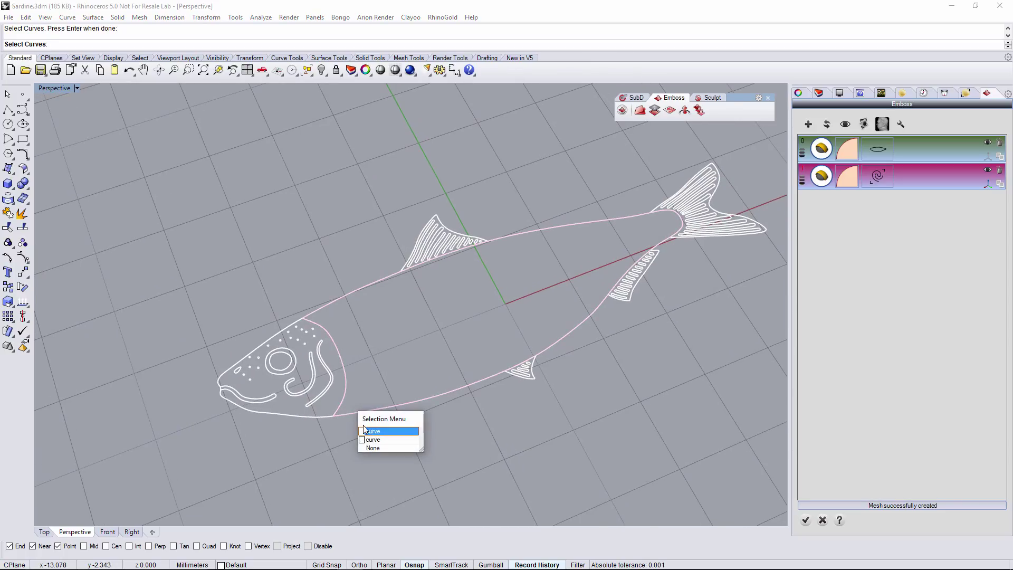
left_click(373, 439)
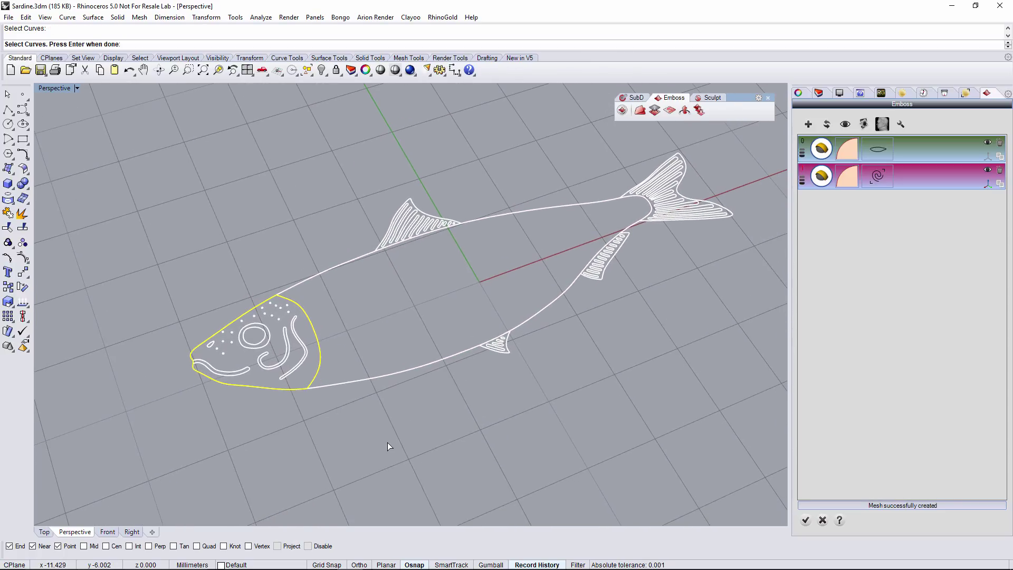
key("Return")
right_click_drag(404, 434, 292, 400)
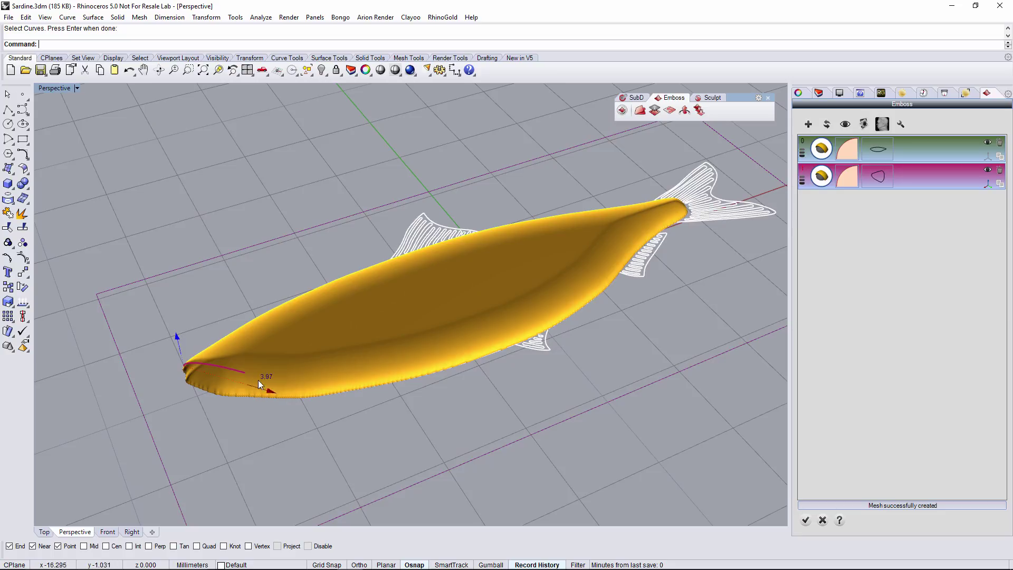
left_click(828, 124)
right_click_drag(337, 417, 312, 458)
- Try the Subtract style on the head's emboss layer and rebuild the mesh
left_click(848, 176)
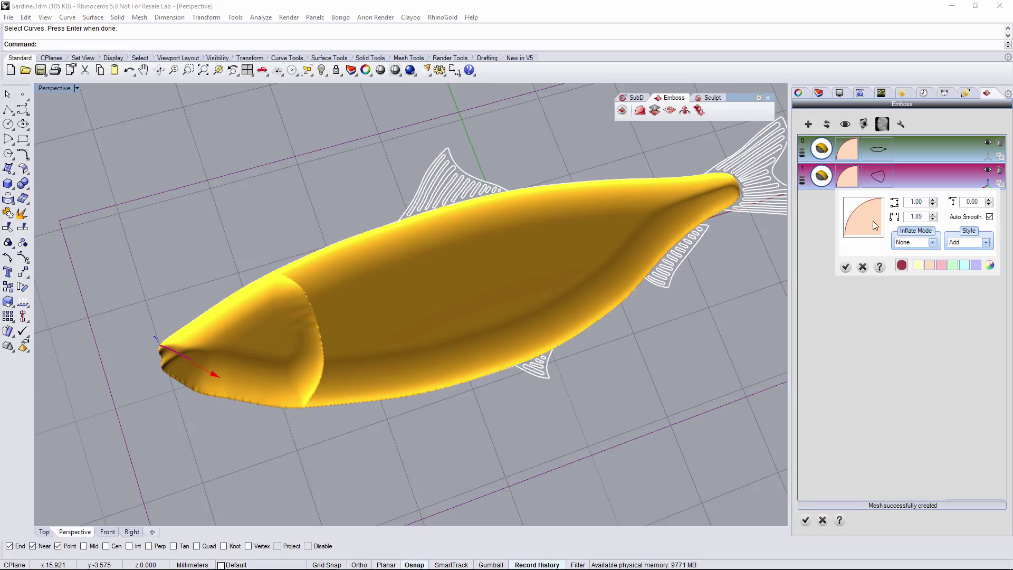
left_click(951, 243)
left_click(958, 260)
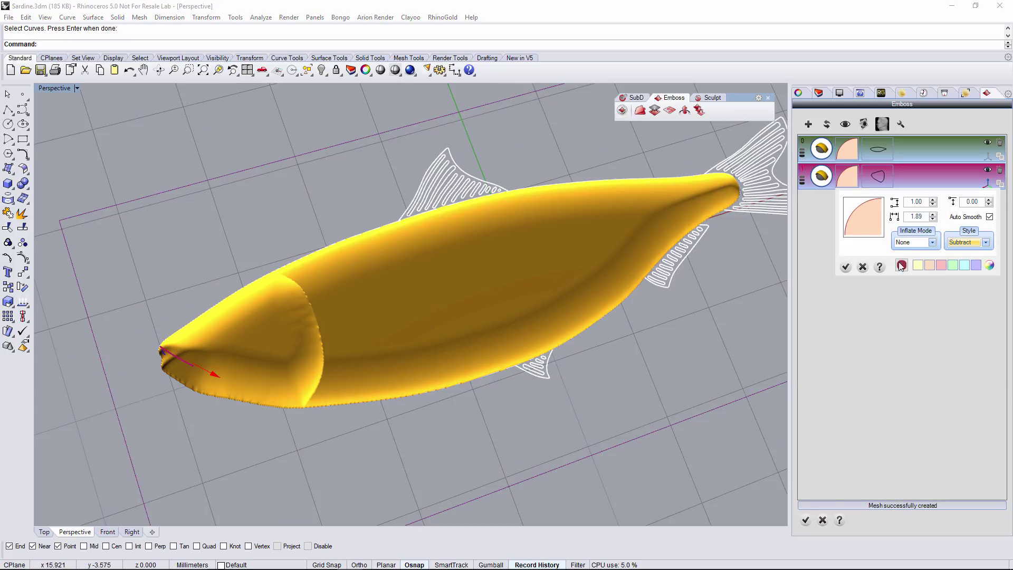
left_click(846, 267)
left_click(826, 131)
right_click_drag(371, 378, 443, 369)
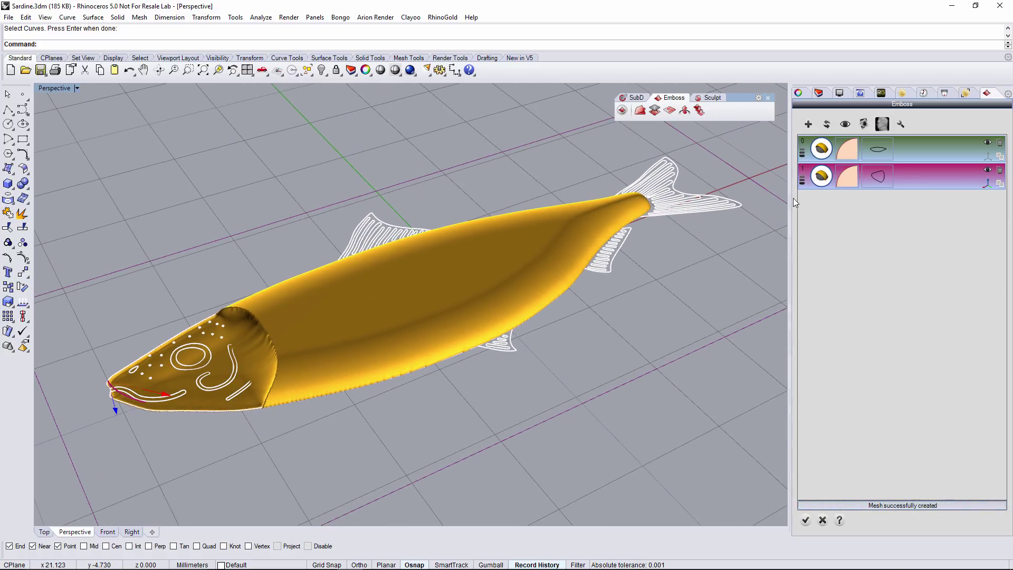
- Return the head's emboss layer to the Add style and rebuild the mesh
left_click(848, 176)
left_click(966, 243)
left_click(961, 252)
left_click(847, 265)
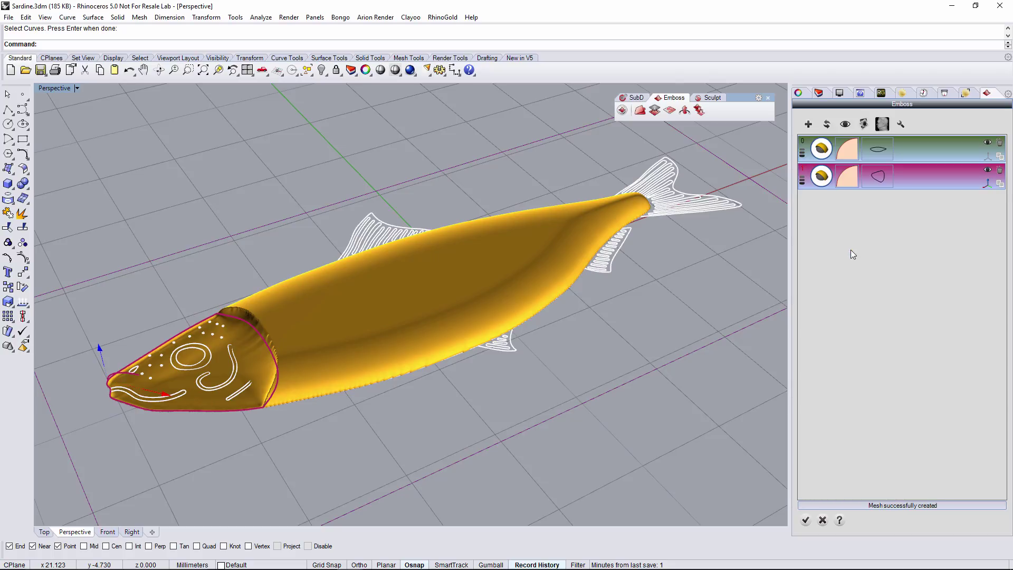
left_click(828, 132)
- Adjust the head emboss's height to about 0.91 with its profile handle and rebuild the mesh
right_click_drag(438, 353, 234, 334)
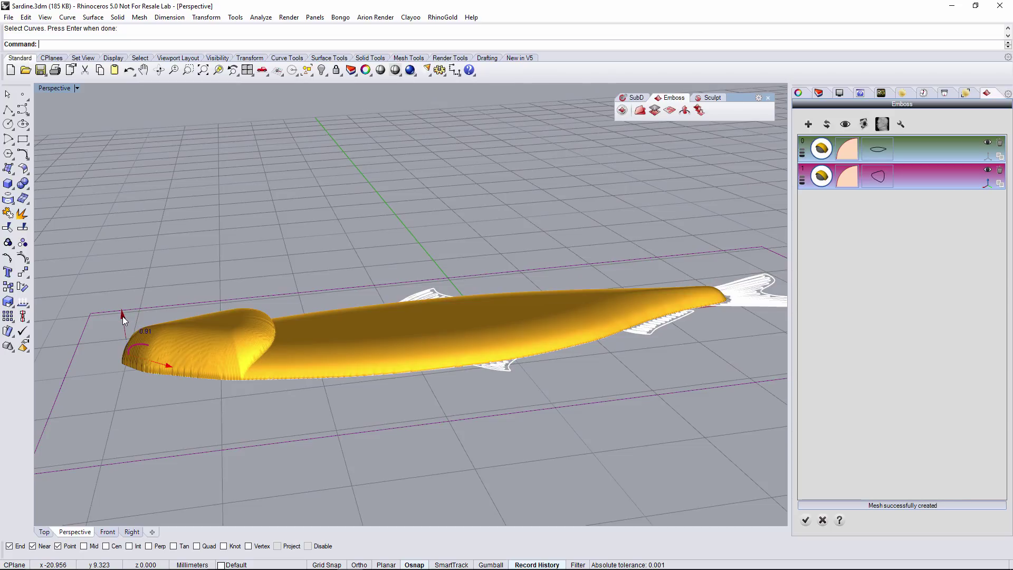
right_click_drag(605, 327, 608, 348)
left_click(828, 126)
right_click_drag(445, 320, 484, 344)
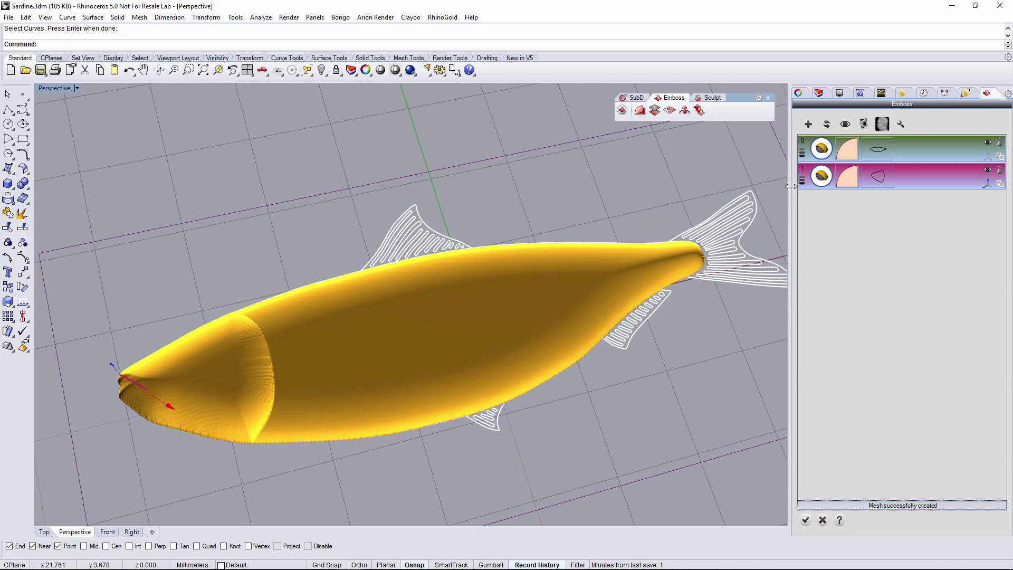
- Add a third emboss layer from the three fin outlines and the tail outline, about 0.78 high, and rebuild the mesh
left_click(808, 124)
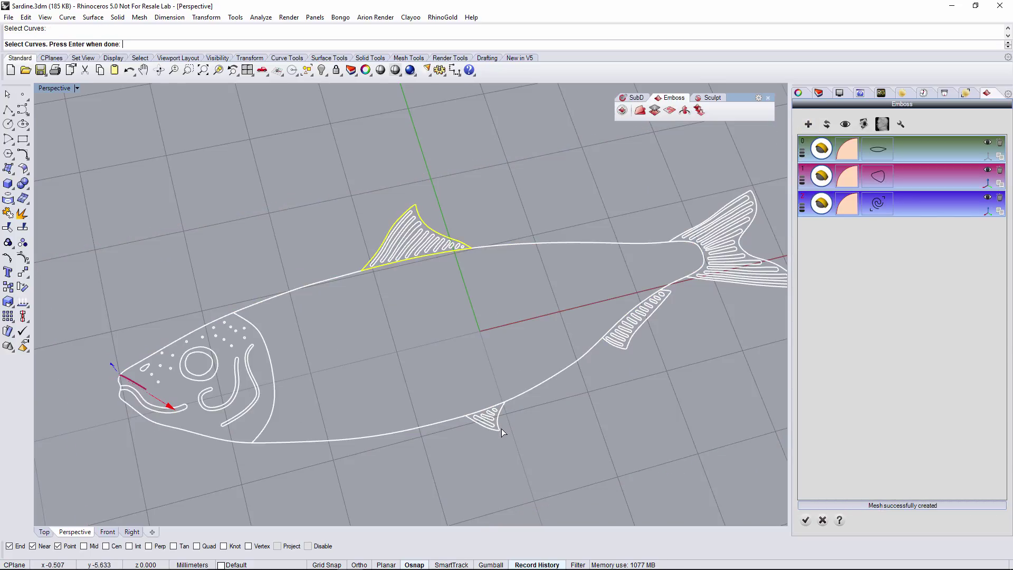
left_click(628, 349)
right_click_drag(721, 340, 660, 341, "shift")
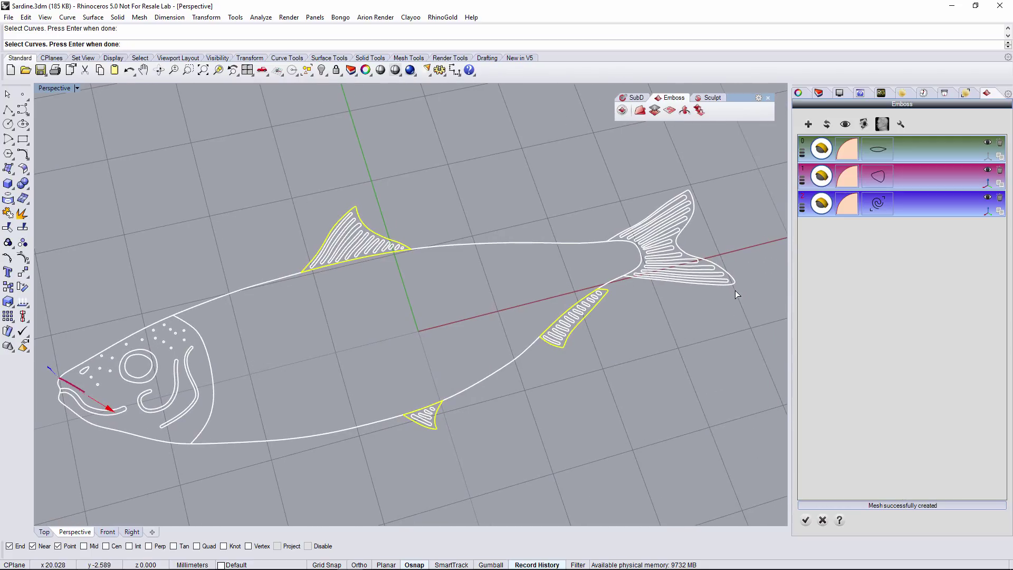
right_click_drag(716, 324, 484, 313)
right_click(695, 347)
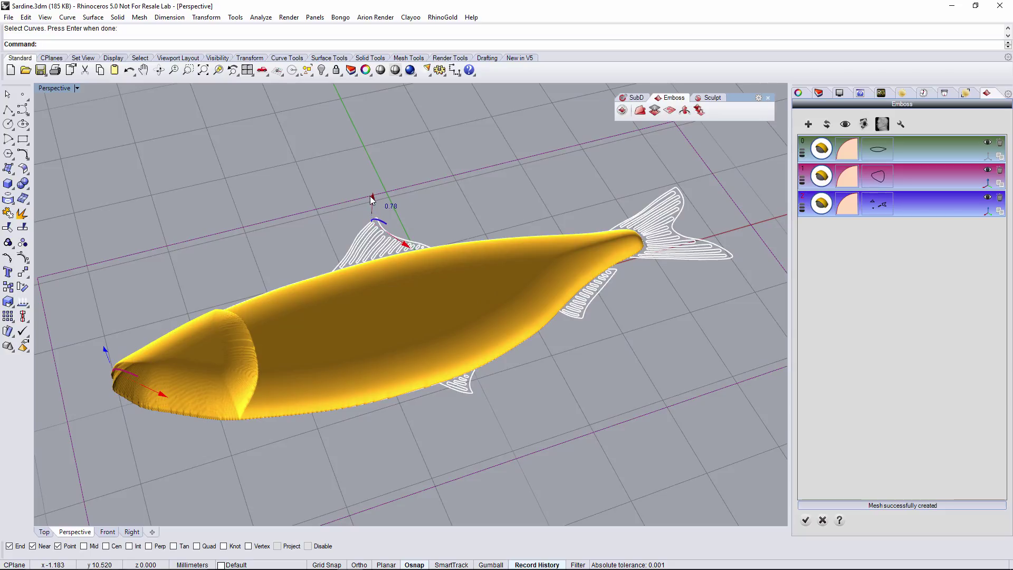
left_click(829, 127)
mouse_move(607, 359)
right_mouse_down()
mouse_move(624, 372)
mouse_move(602, 369)
mouse_move(695, 325)
mouse_move(670, 348)
mouse_move(705, 333)
mouse_move(697, 281)
right_mouse_up()
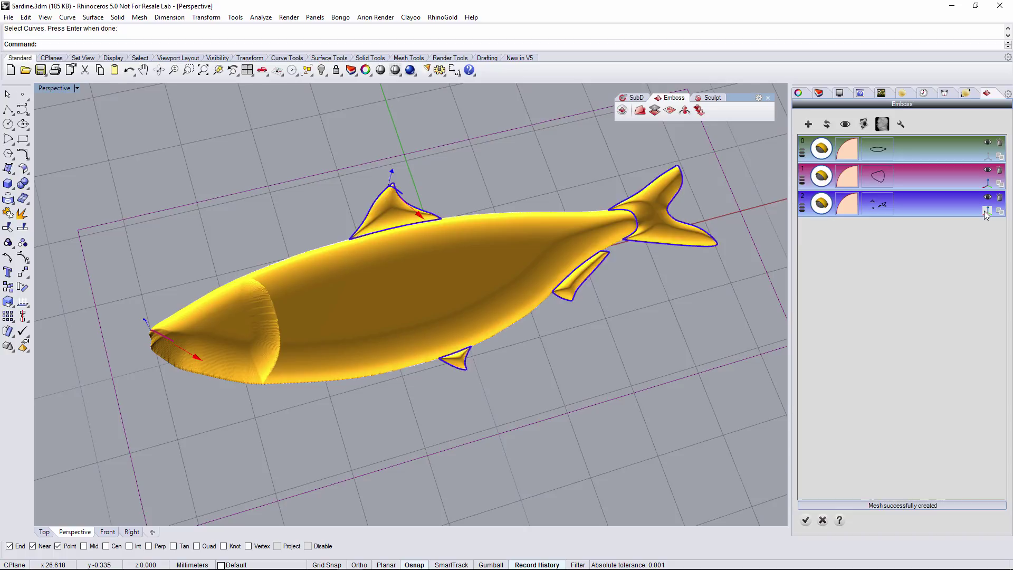
- Add a brush-smoothing layer and smooth the fins and tail where they meet the body
left_click(809, 125)
left_click(822, 232)
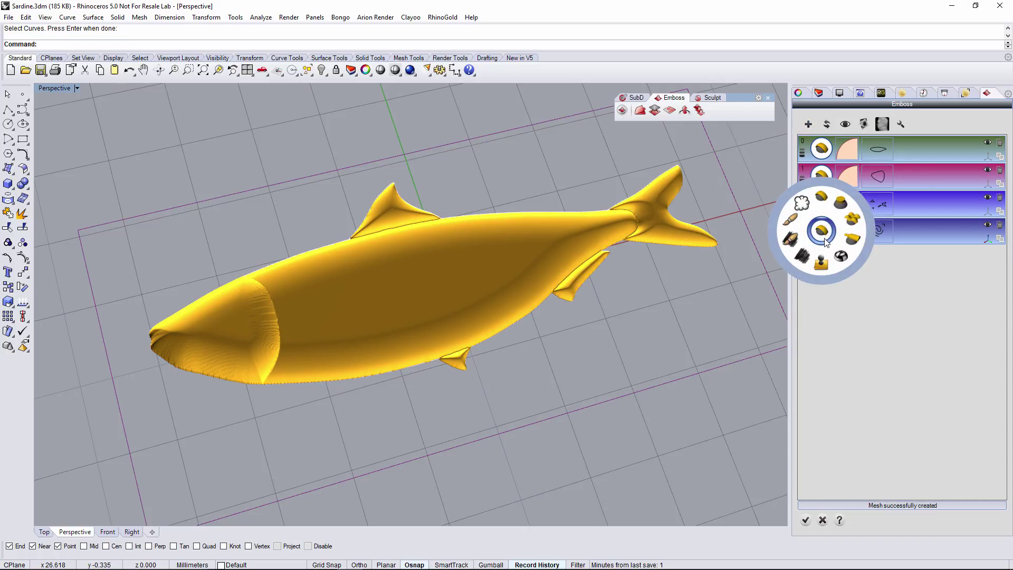
left_click(799, 204)
right_click_drag(683, 328, 535, 321)
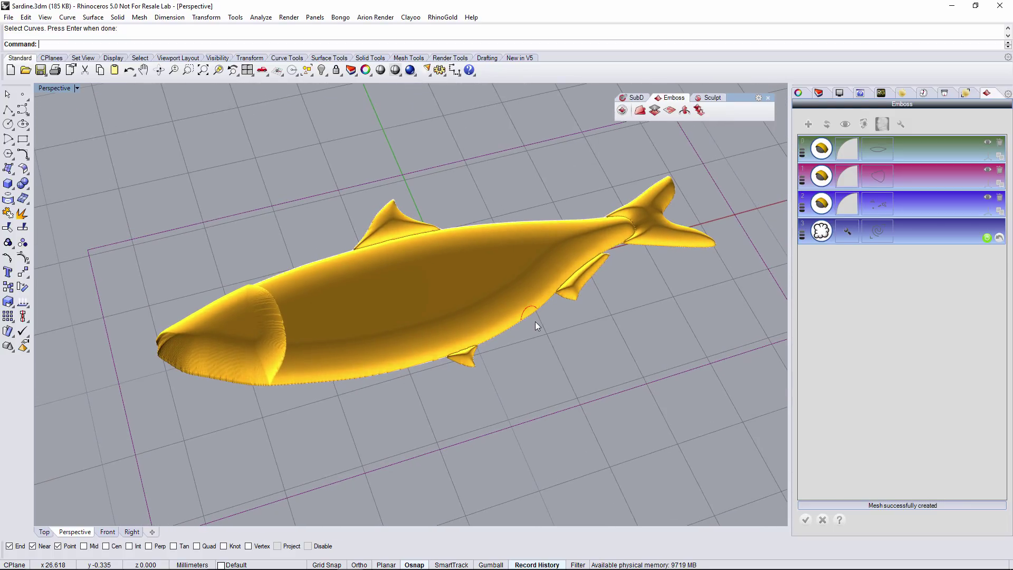
right_click_drag(446, 246, 426, 249)
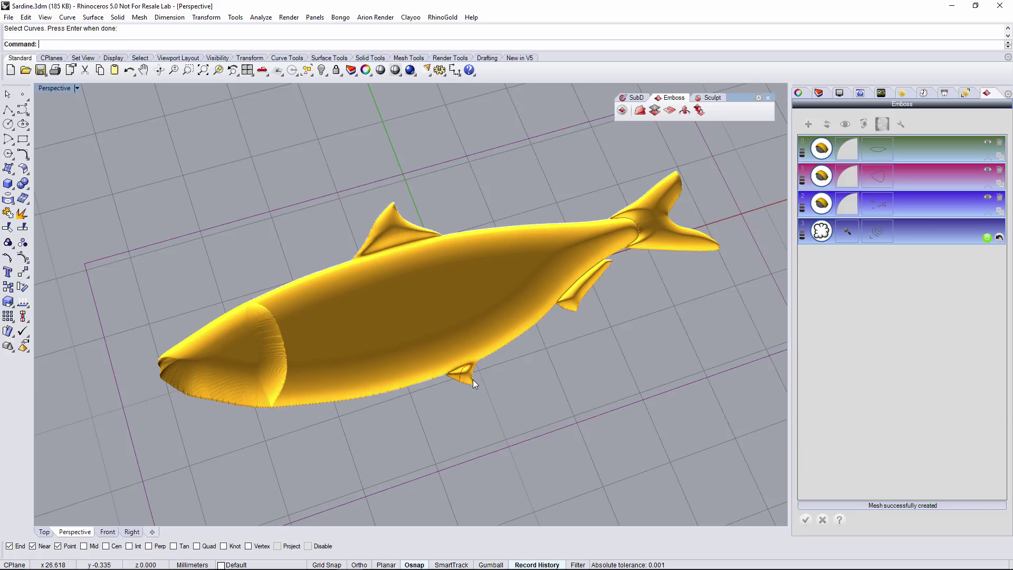
mouse_move(569, 289)
left_mouse_down()
mouse_move(597, 271)
mouse_move(630, 222)
left_mouse_up()
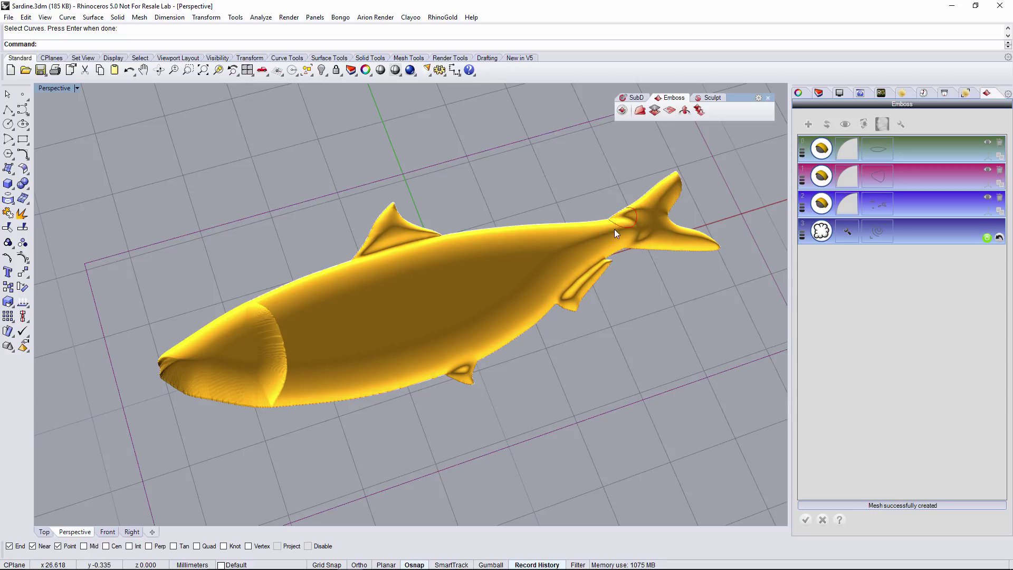
- Smooth the ridge between the head and the body with the brush and finish the smoothing layer
scroll(316, 369, "up", 5)
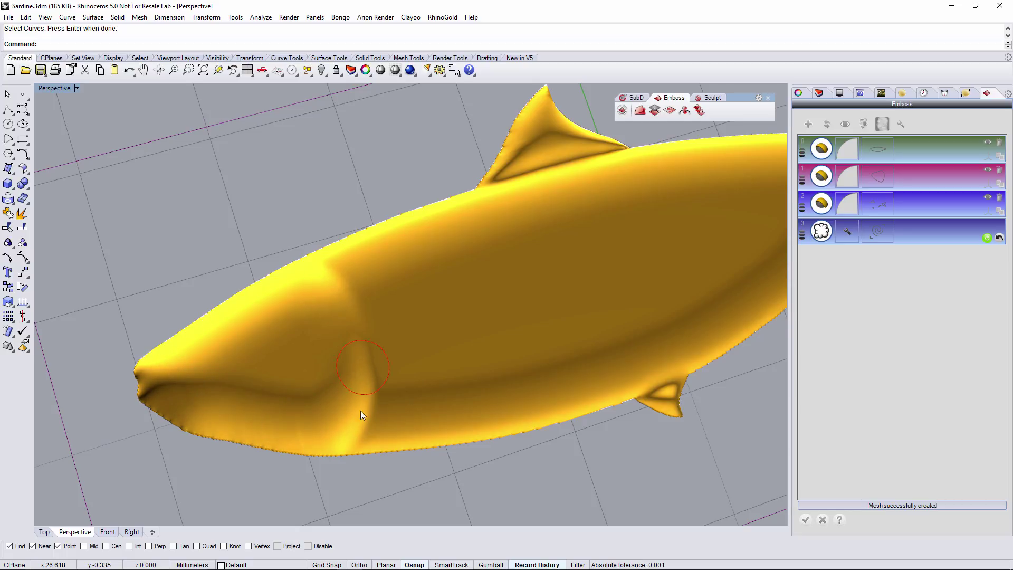
scroll(352, 451, "down", 5)
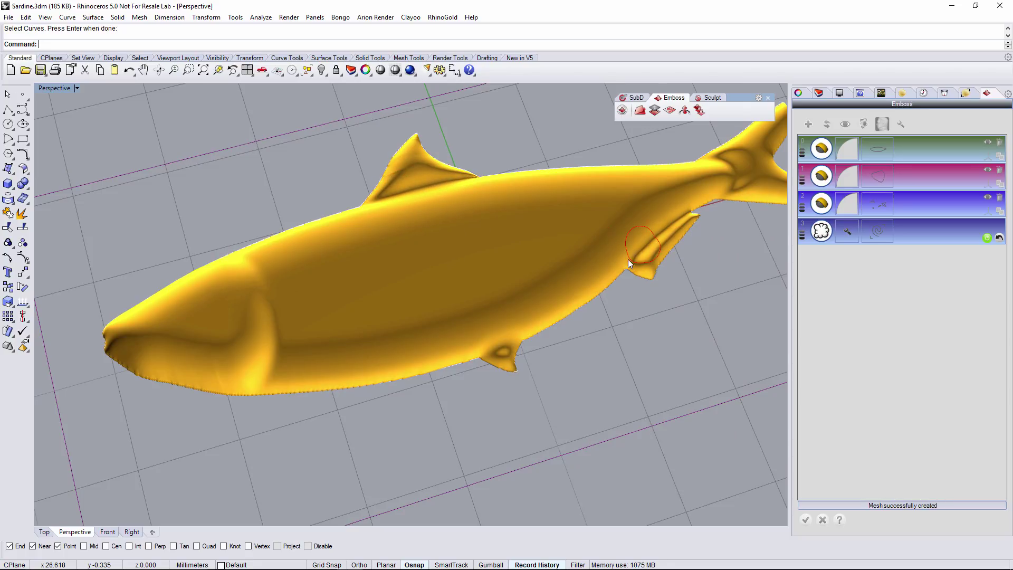
right_click(613, 371)
mouse_move(613, 372)
right_mouse_down()
mouse_move(601, 378)
mouse_move(617, 387)
right_mouse_up()
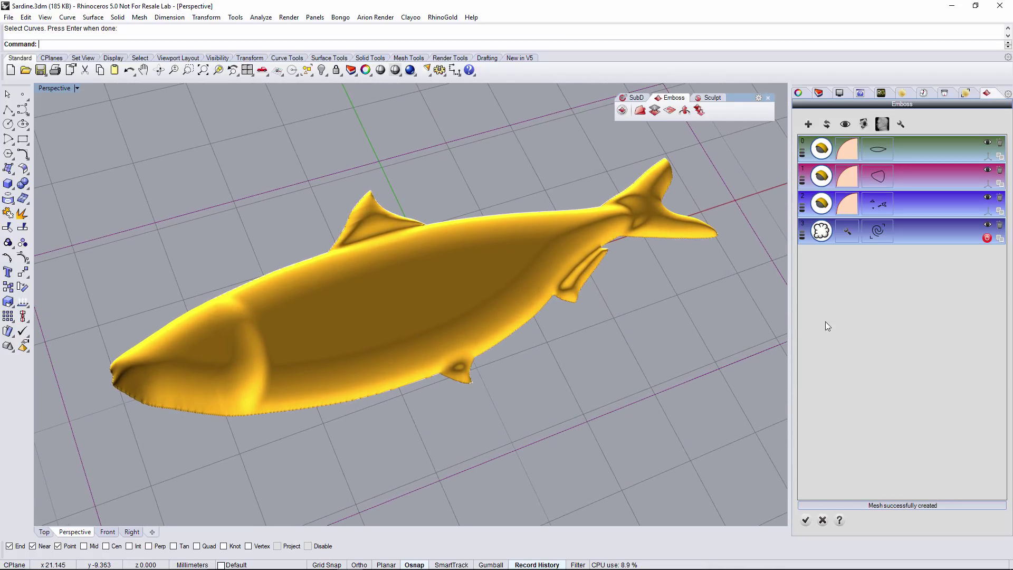
- Add a fifth layer of the texture type and choose a fine, repeating scale-like pattern for it
left_click(805, 129)
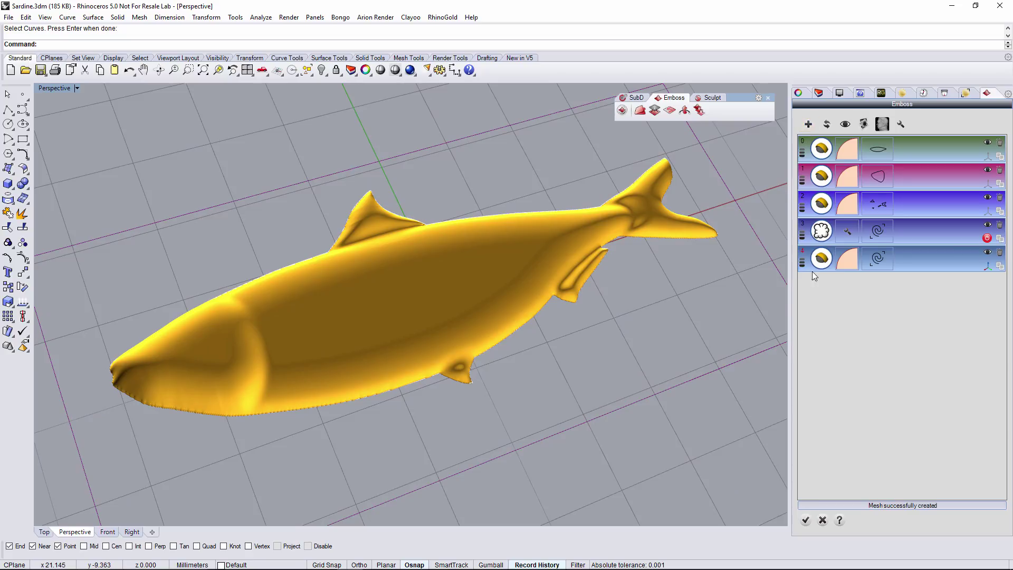
left_click(821, 258)
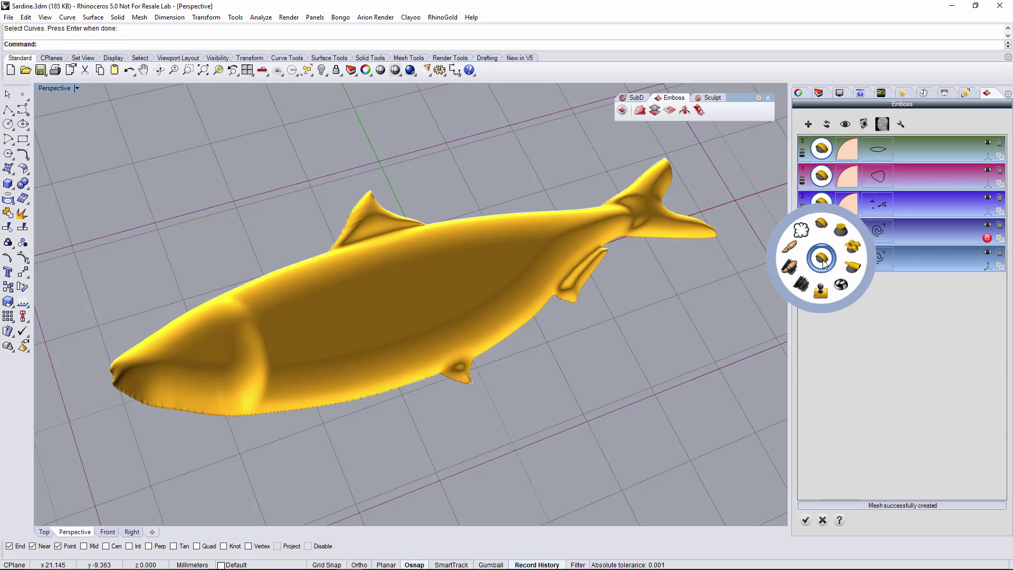
left_click(841, 285)
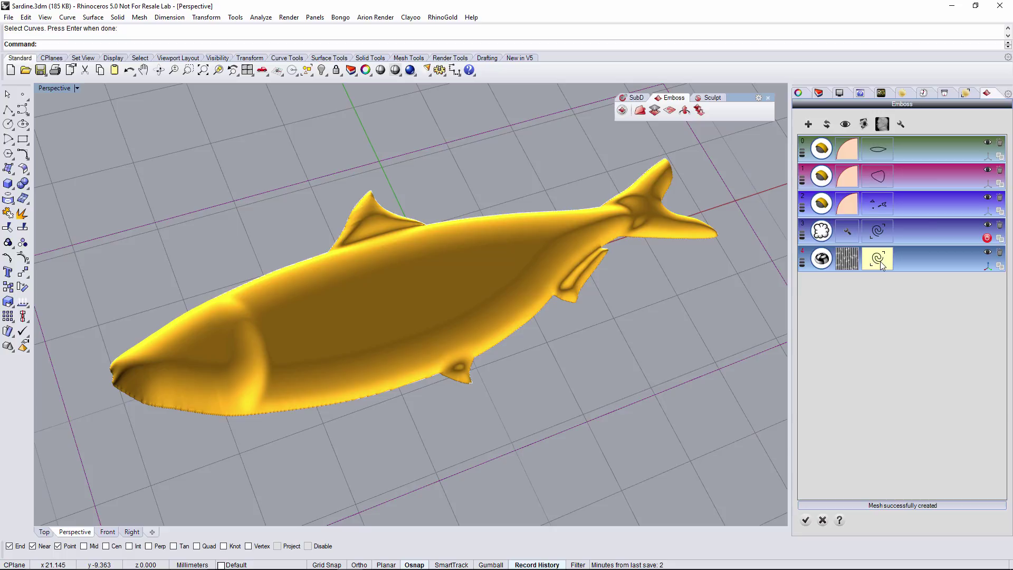
left_click(847, 258)
left_click(871, 315)
scroll(586, 281, "down", 10)
scroll(580, 279, "up", 3)
double_click(546, 266)
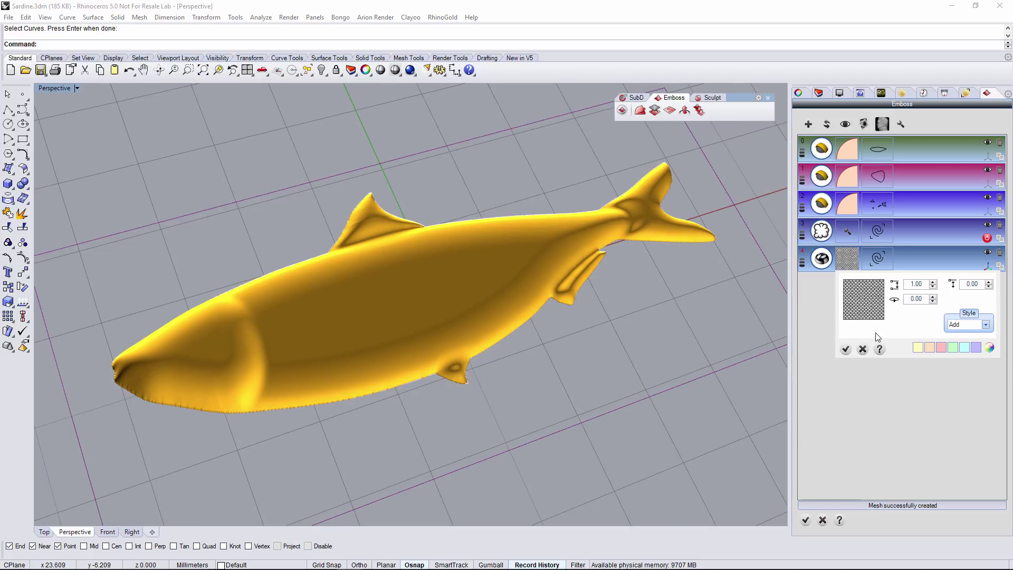
- Confirm the texture layer's settings, hide the mesh preview and assign the closed body outline to the layer
left_click(846, 349)
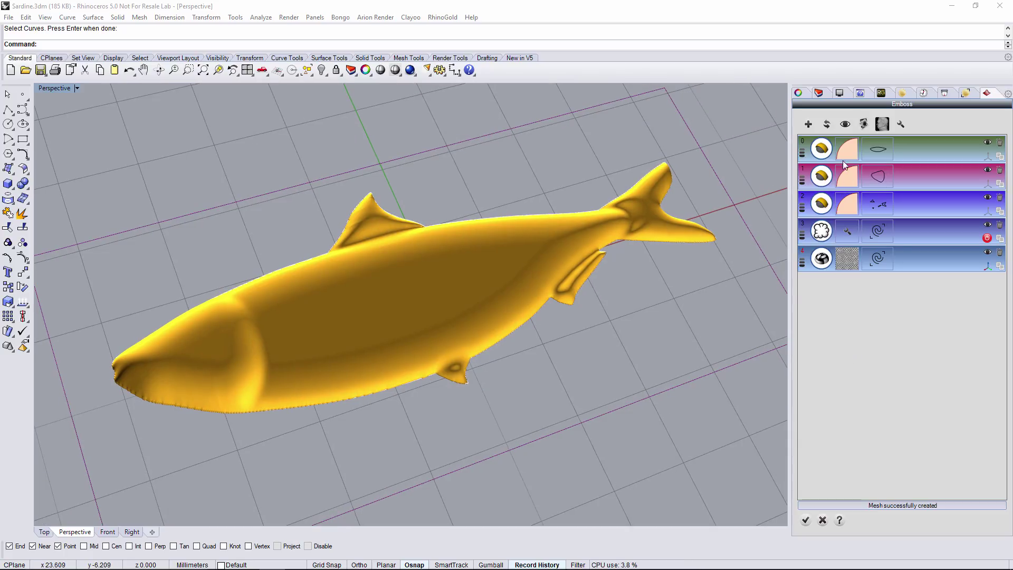
left_click(846, 126)
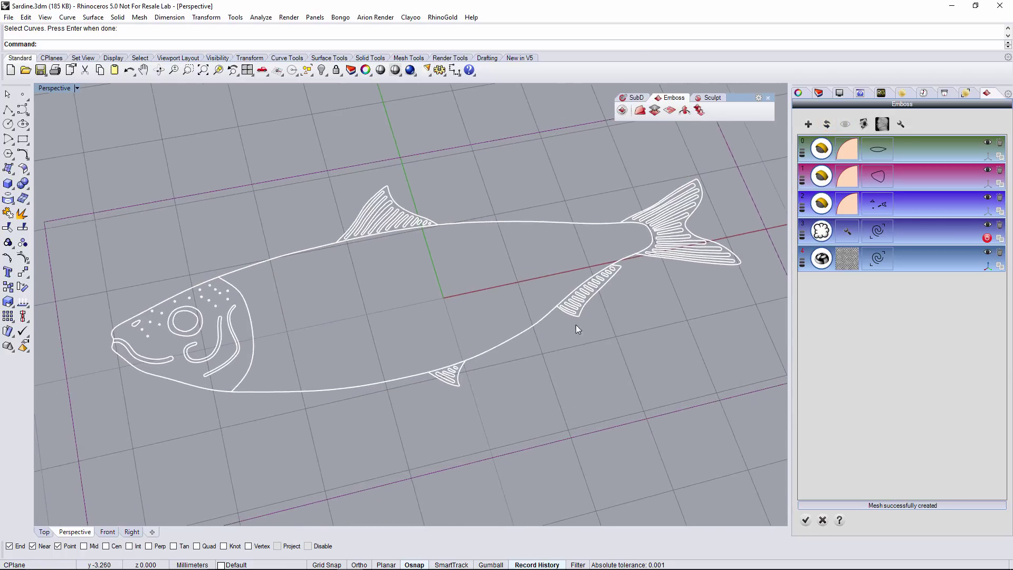
left_click(863, 266)
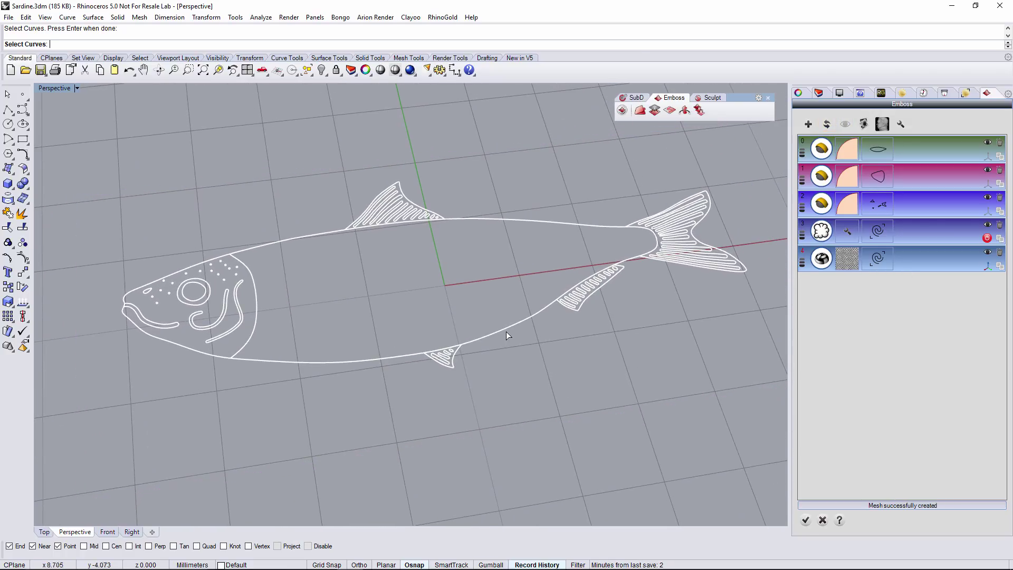
left_click(394, 359)
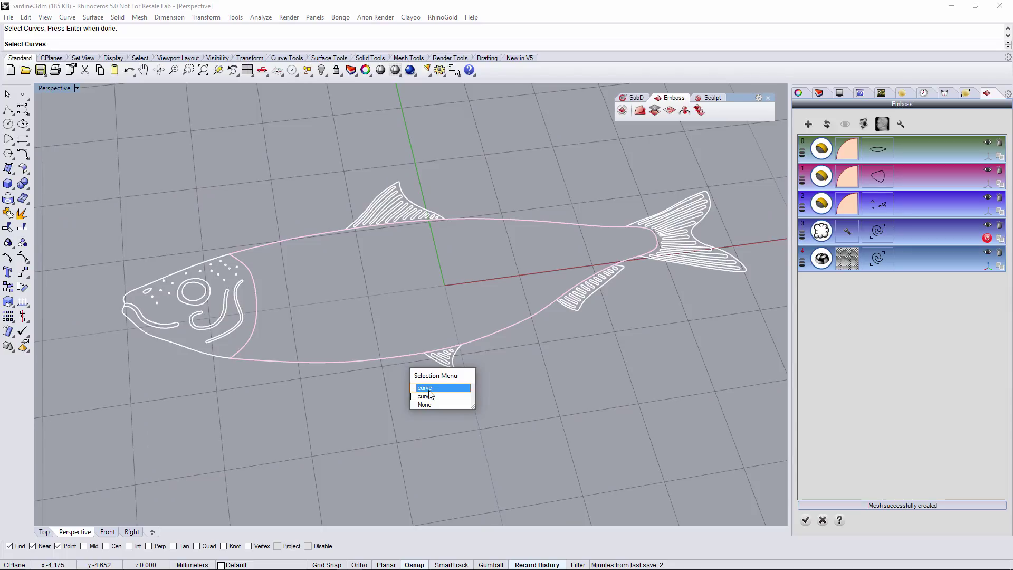
left_click(428, 396)
key("Return")
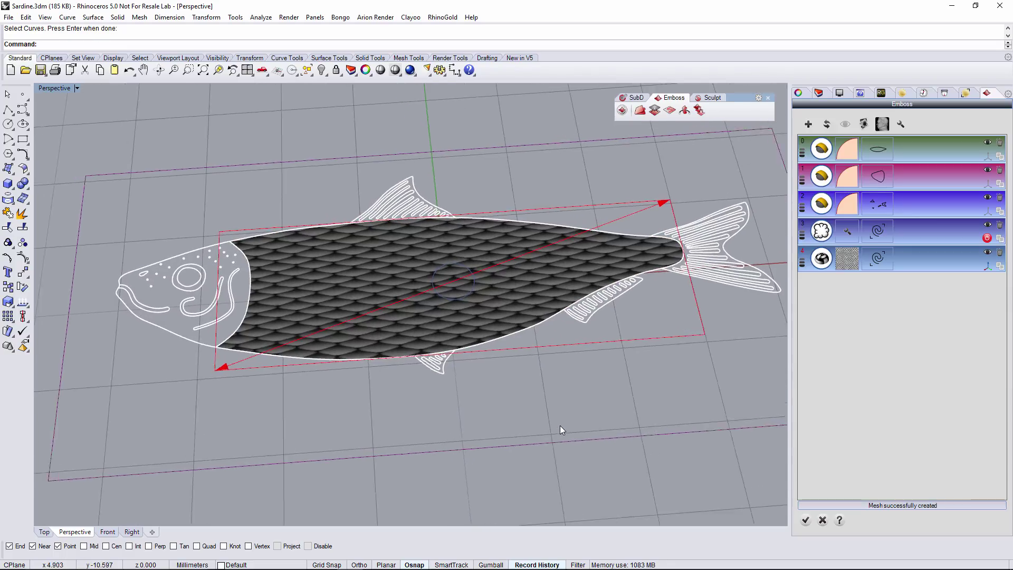
- Rotate the scale texture about 87.63 degrees, shrink its tile to get smaller scales and show the embossed mesh
left_click_drag(394, 304, 471, 306)
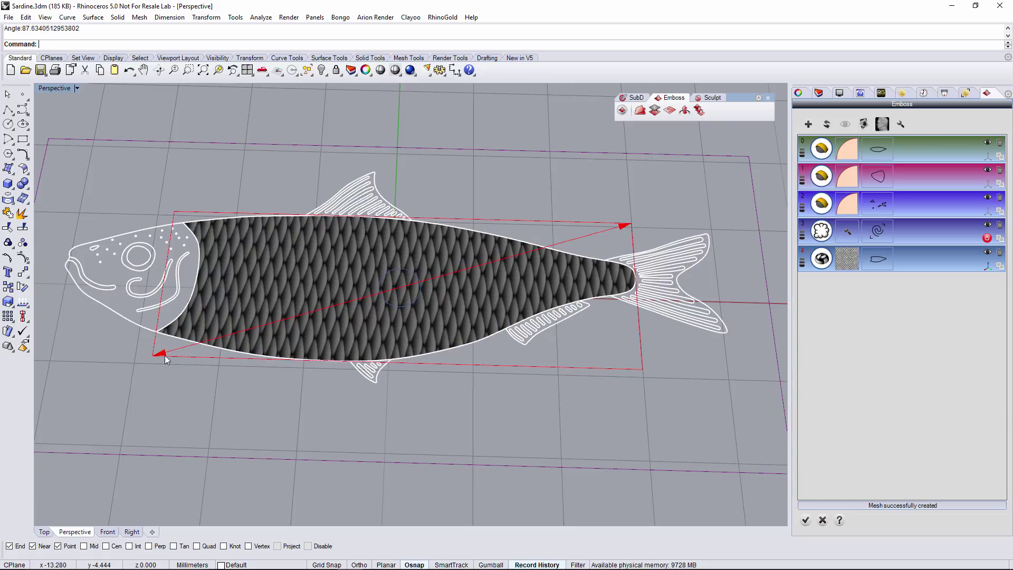
left_click_drag(163, 352, 410, 381)
right_click_drag(431, 408, 791, 346)
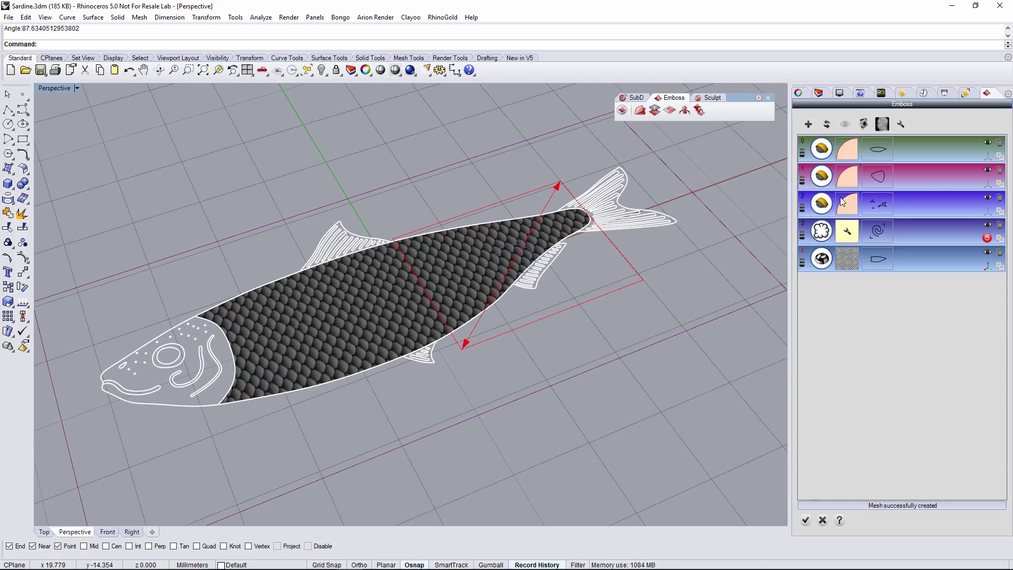
left_click(846, 126)
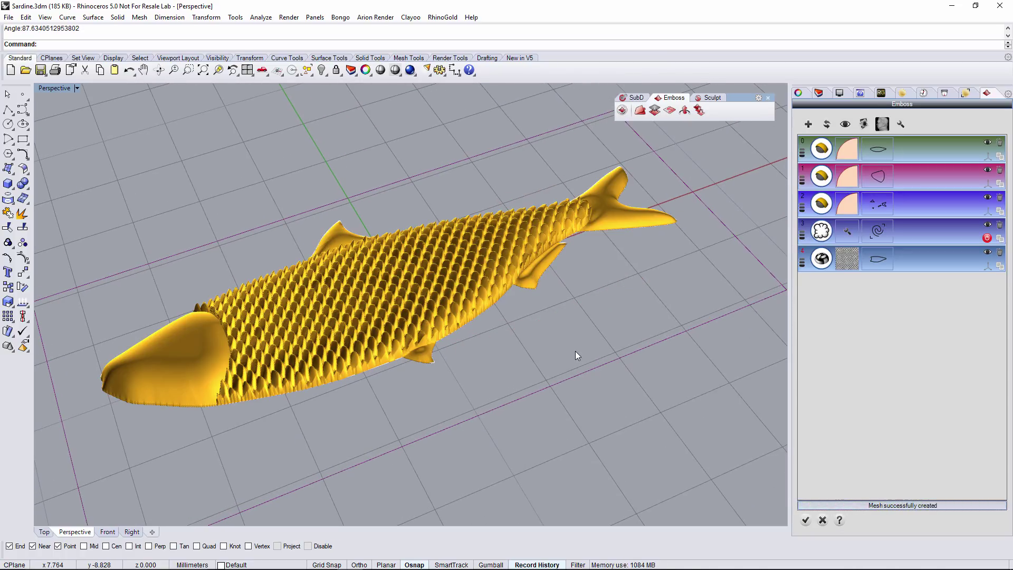
right_click_drag(575, 351, 678, 350)
- Lower the relief height of the body's scale texture layer and rebuild the mesh
left_click(833, 266)
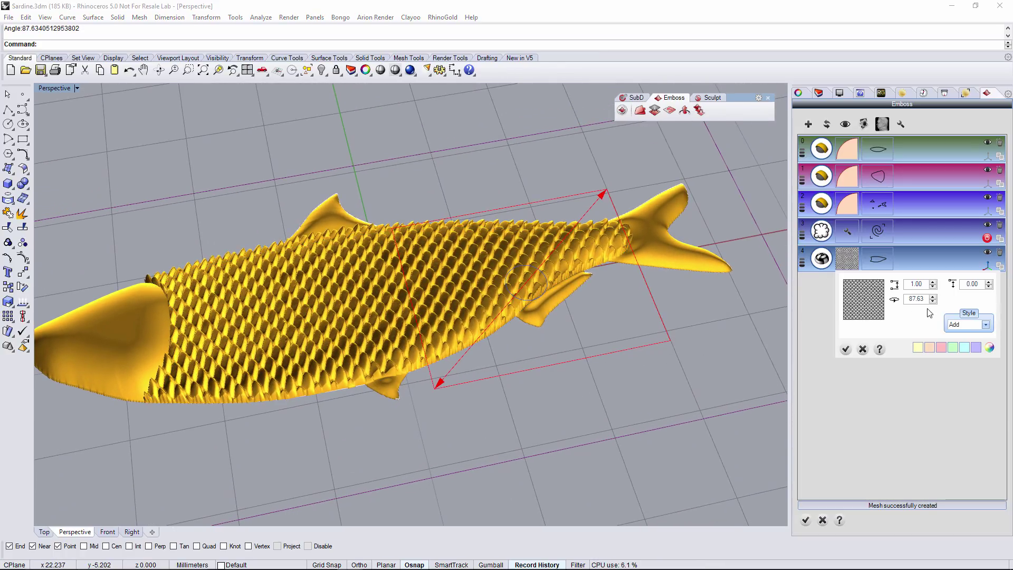
left_click(845, 350)
left_click(828, 126)
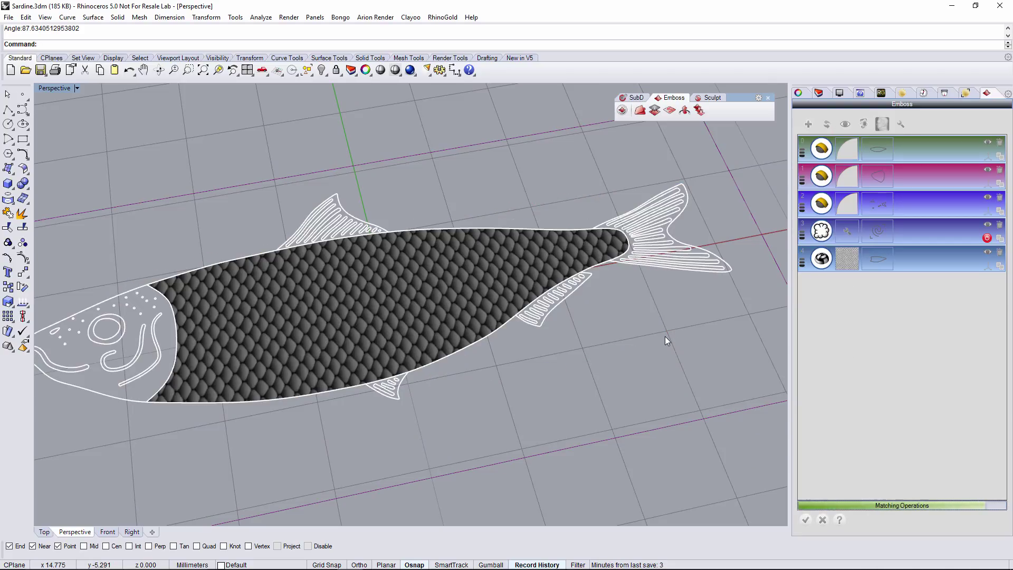
right_click_drag(664, 337, 666, 340)
right_click_drag(666, 340, 698, 325)
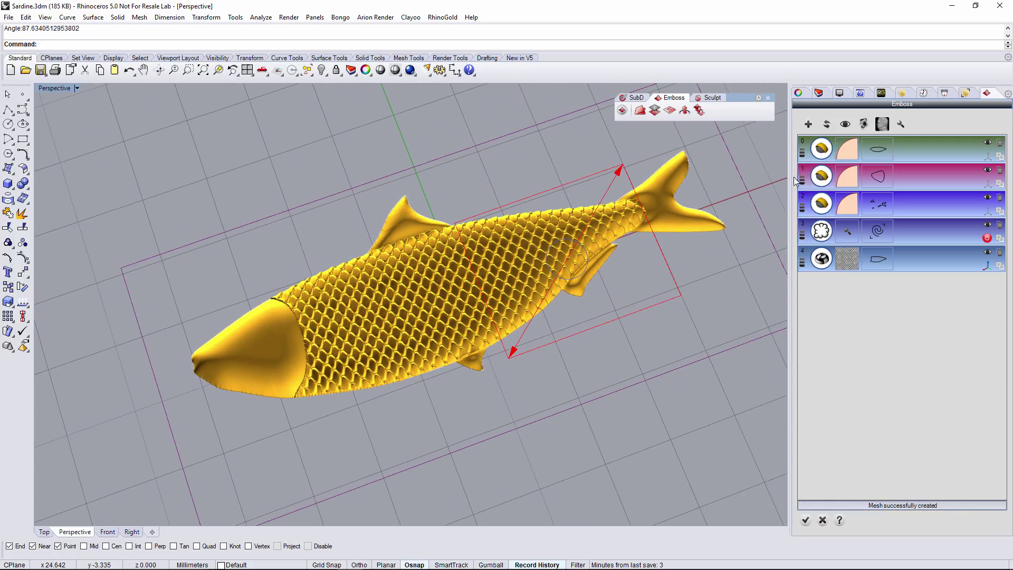
- Add a sixth emboss layer from the ray curves inside the fins and tail and rebuild the mesh
left_click(808, 125)
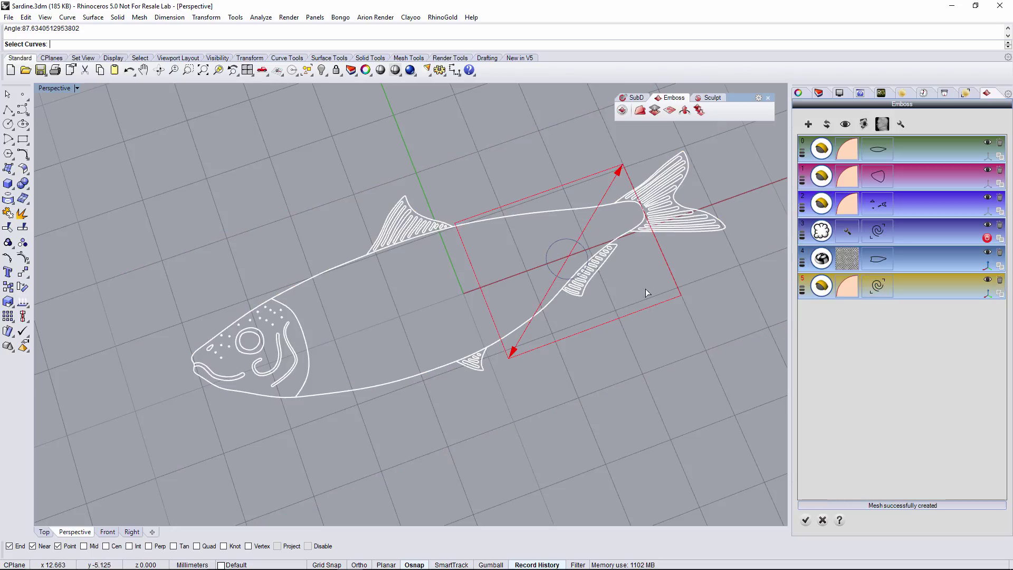
left_click(420, 222)
right_click(643, 381)
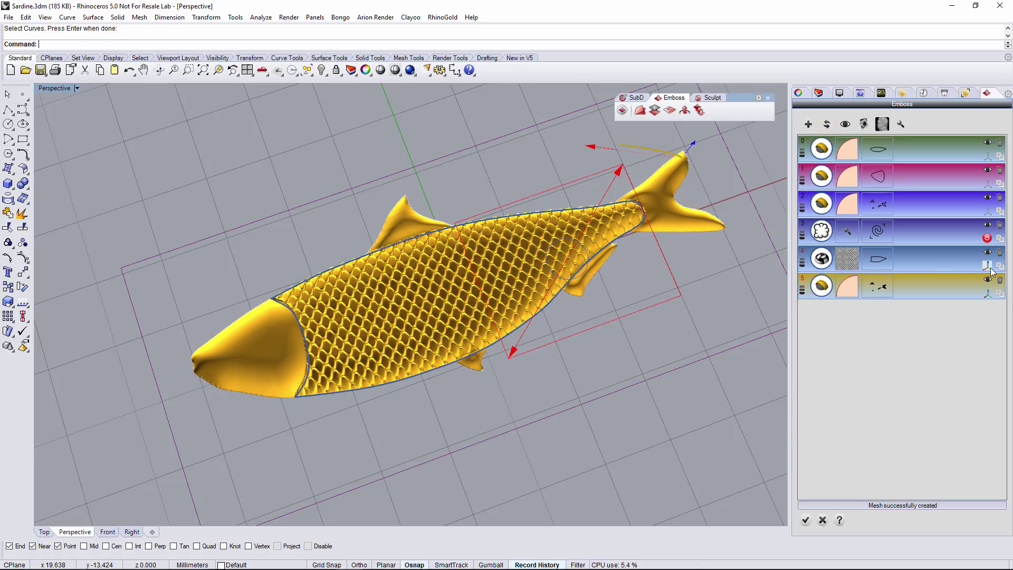
left_click(826, 125)
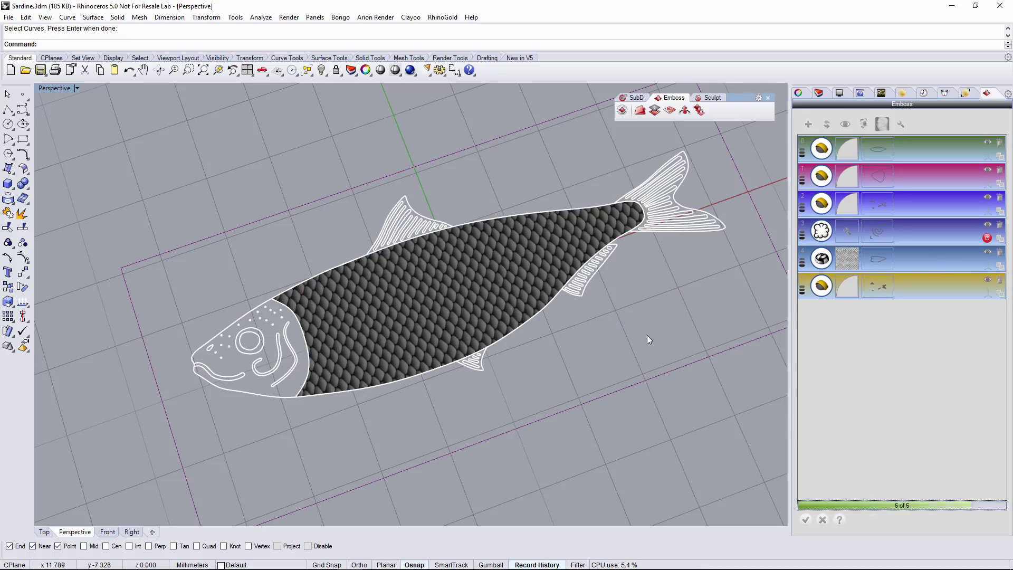
right_click_drag(476, 172, 638, 267)
- Refine the fin-ray layer's parameters and profile size, and rebuild the mesh
left_click(844, 281)
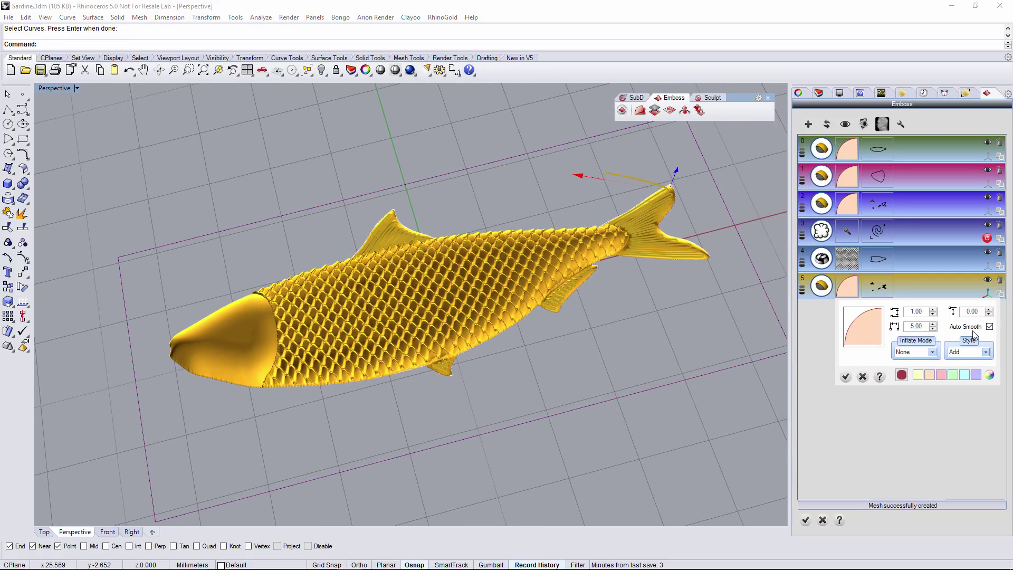
left_click(846, 376)
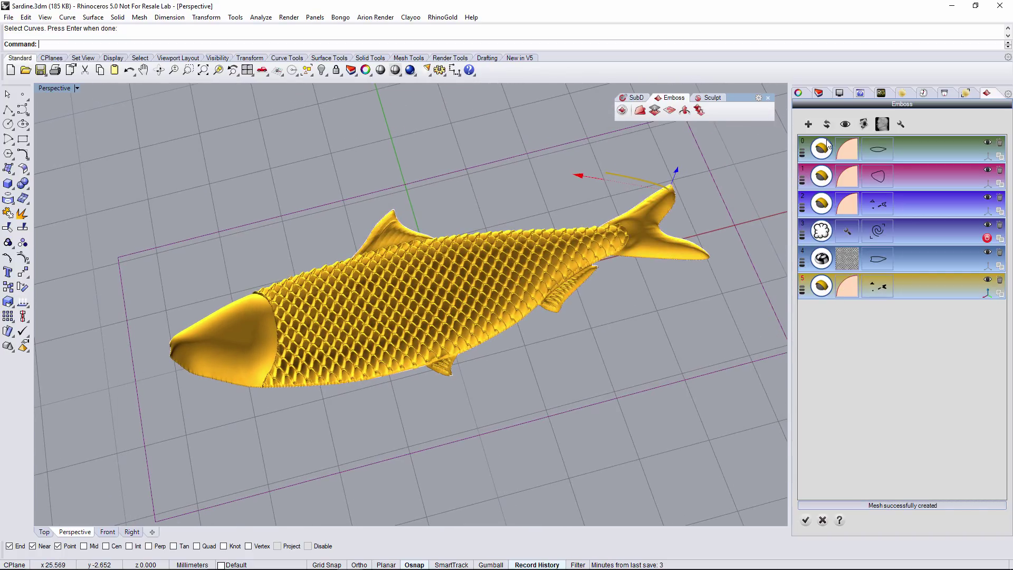
left_click(826, 124)
right_click_drag(637, 353, 587, 265)
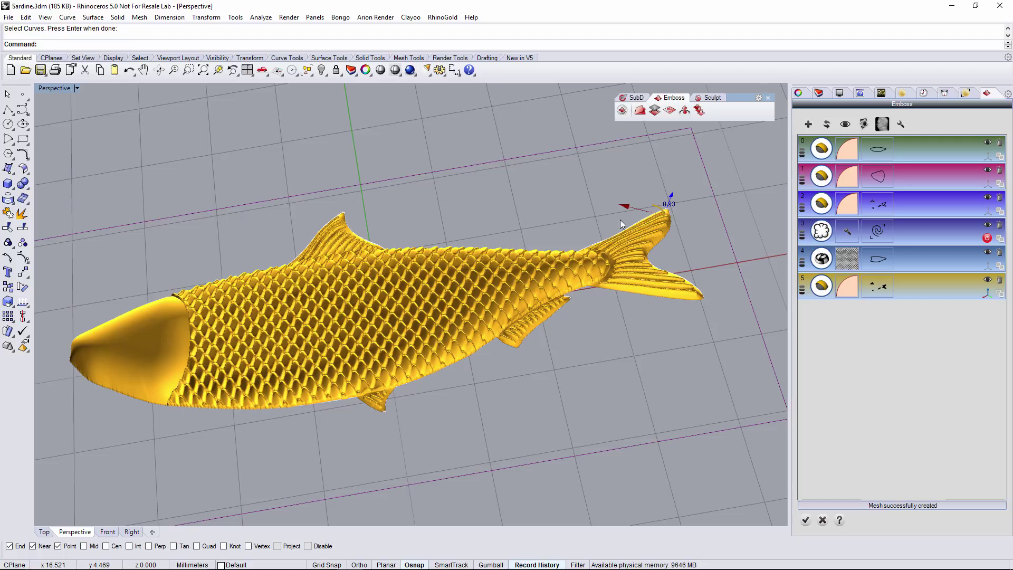
left_click(826, 125)
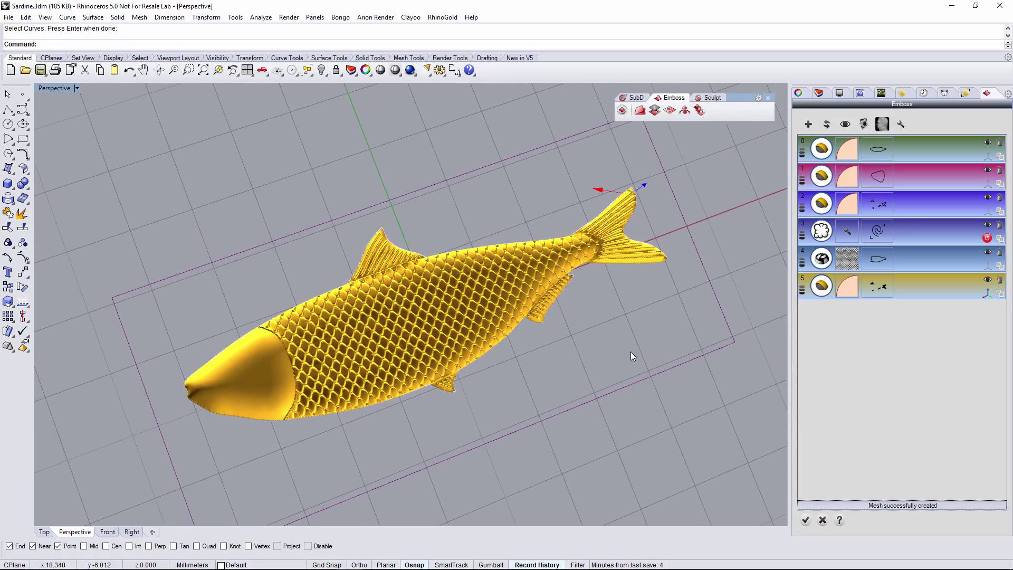
- Add a seventh emboss layer from the outer eye circle on the head
left_click(808, 125)
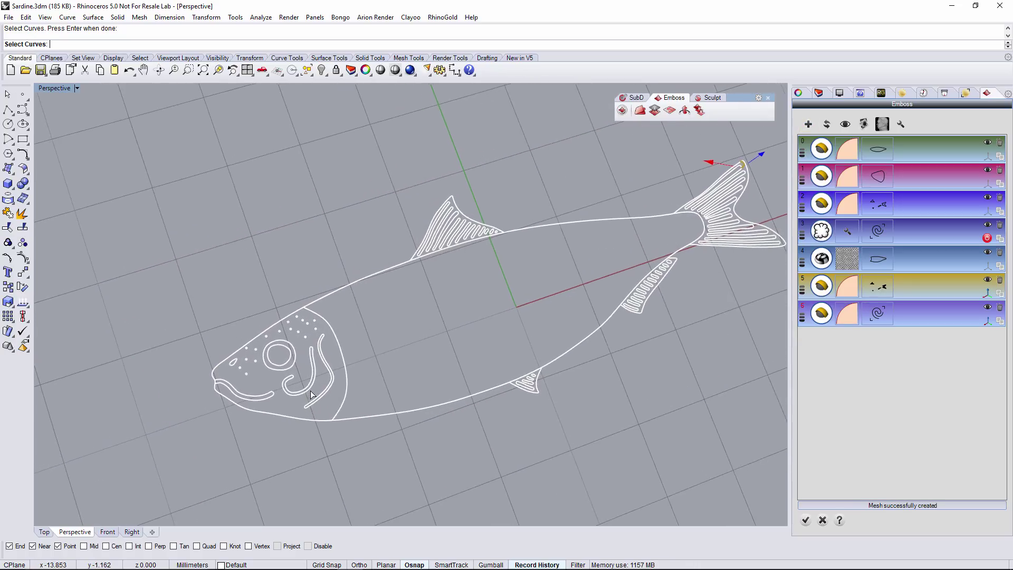
left_click(293, 364)
key("Return")
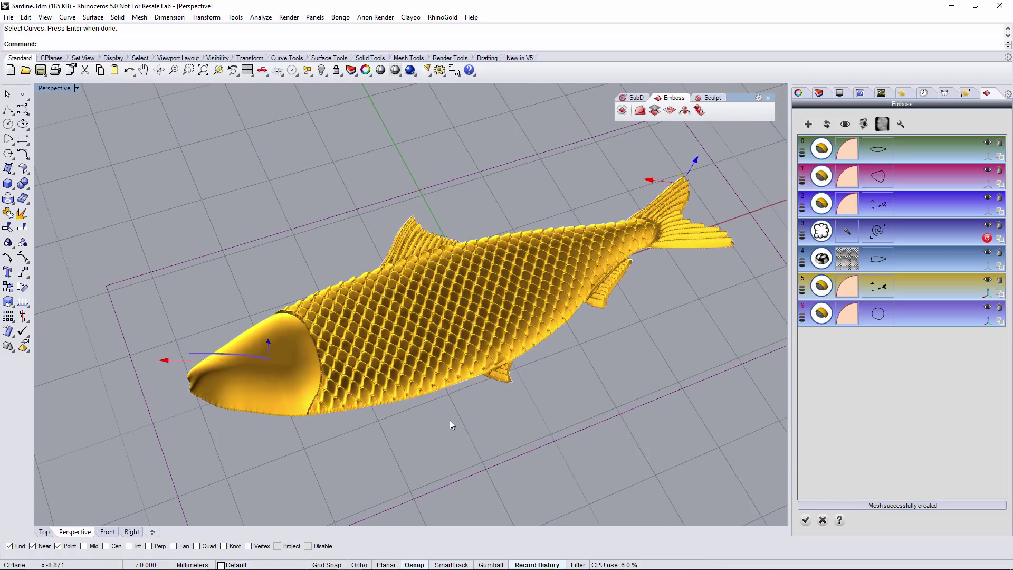
- Set the eye layer's style to Subtract with a depth of about 0.84 and rebuild the mesh
left_click(857, 319)
left_click(970, 380)
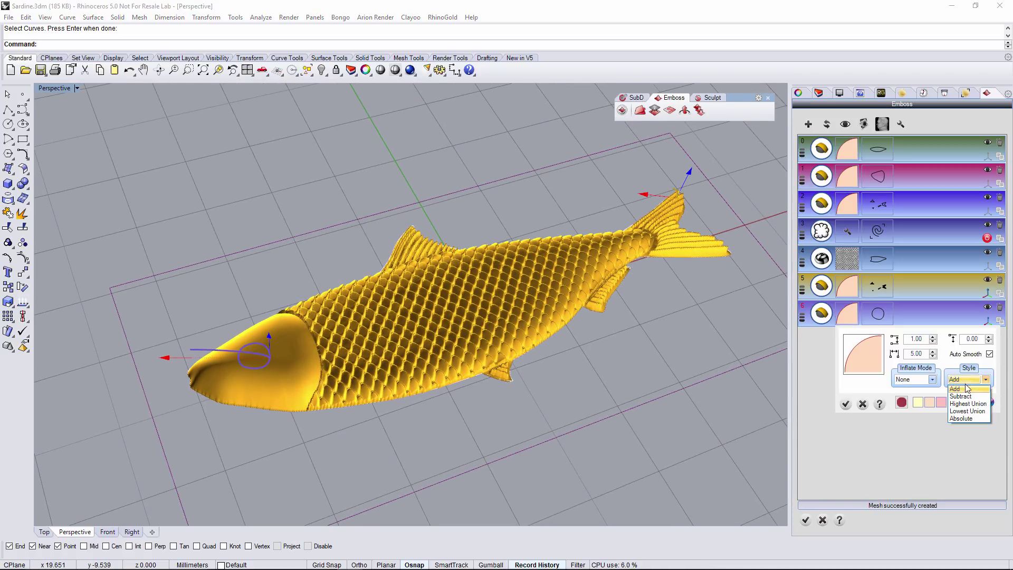
left_click(965, 396)
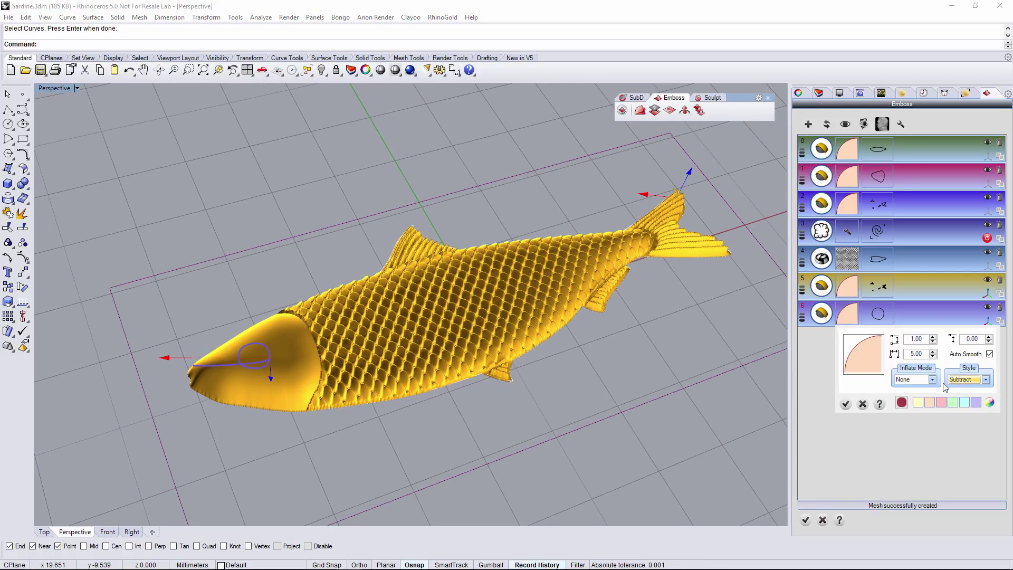
left_click(845, 404)
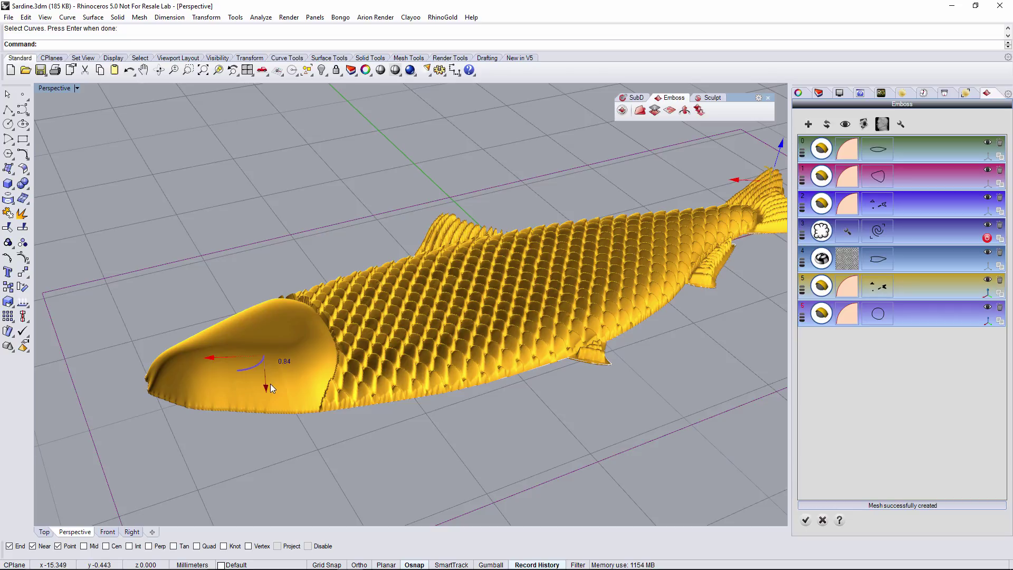
left_click(826, 125)
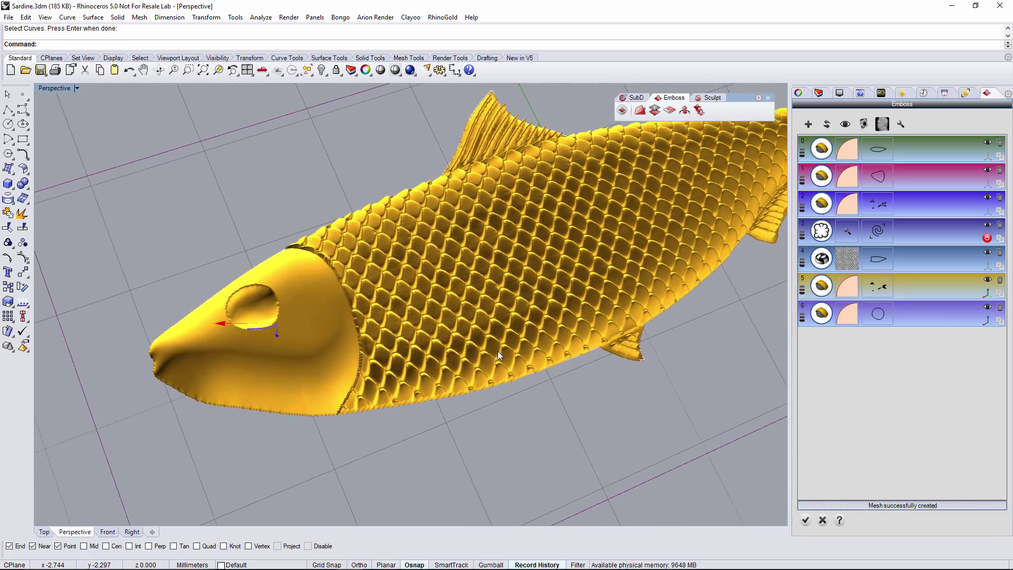
- Add an eighth emboss layer from the mouth, gill, nostril and small dot curves on the head
left_click(808, 125)
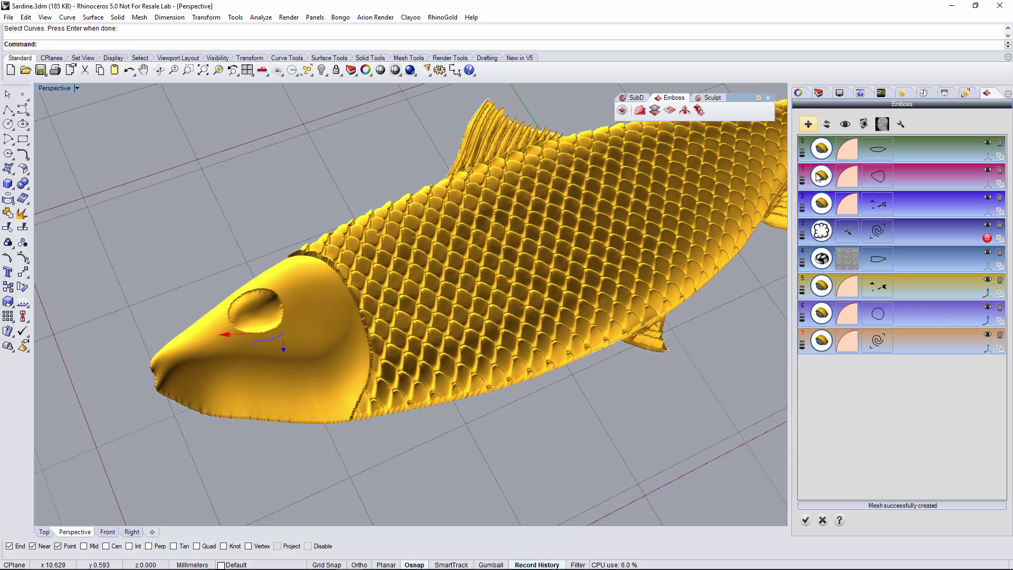
left_click(331, 262)
left_click(337, 287)
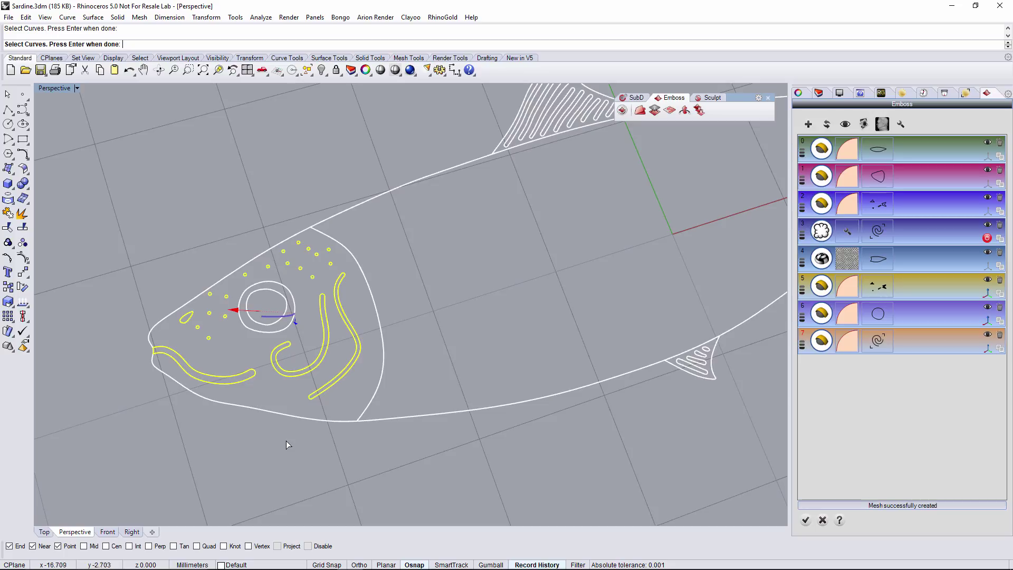
key("Return")
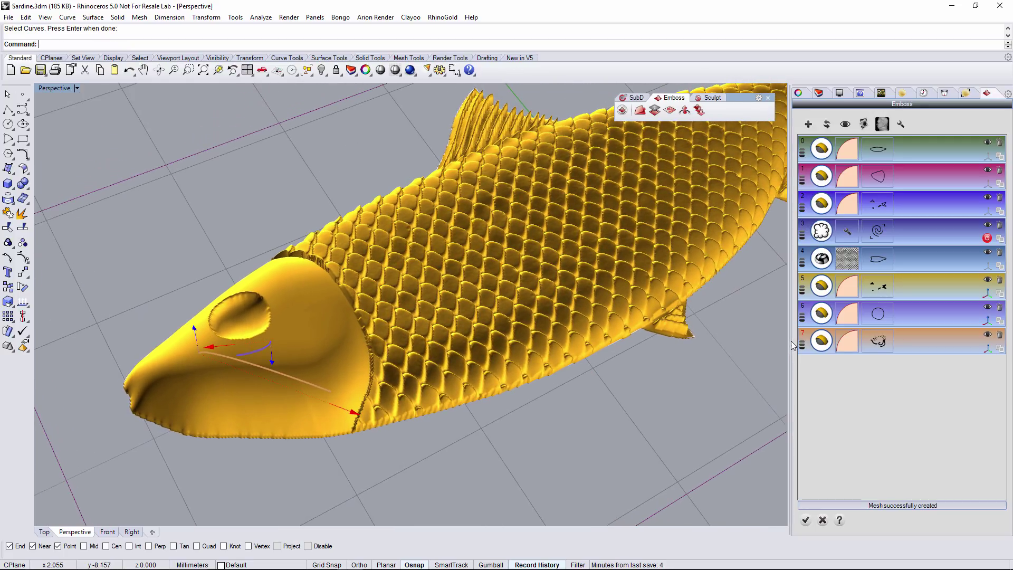
- Set the style of the head-detail layer to Subtract and confirm its parameters
left_click(848, 343)
left_click(967, 407)
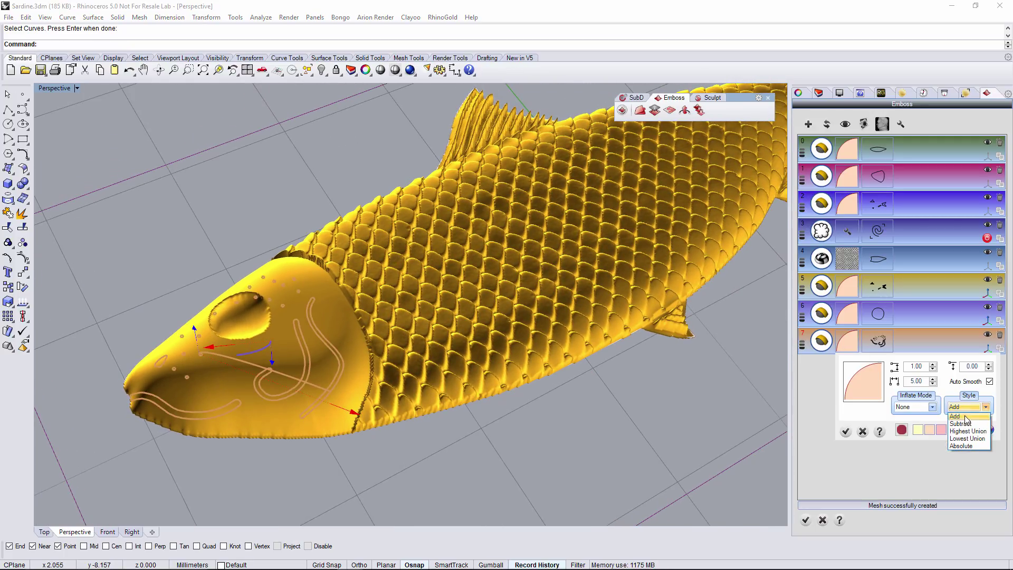
left_click(967, 424)
left_click(845, 431)
- Reduce the head-detail layer's profile to about 0.20 deep and 0.27 wide, and rebuild the mesh
right_click_drag(491, 411, 356, 352)
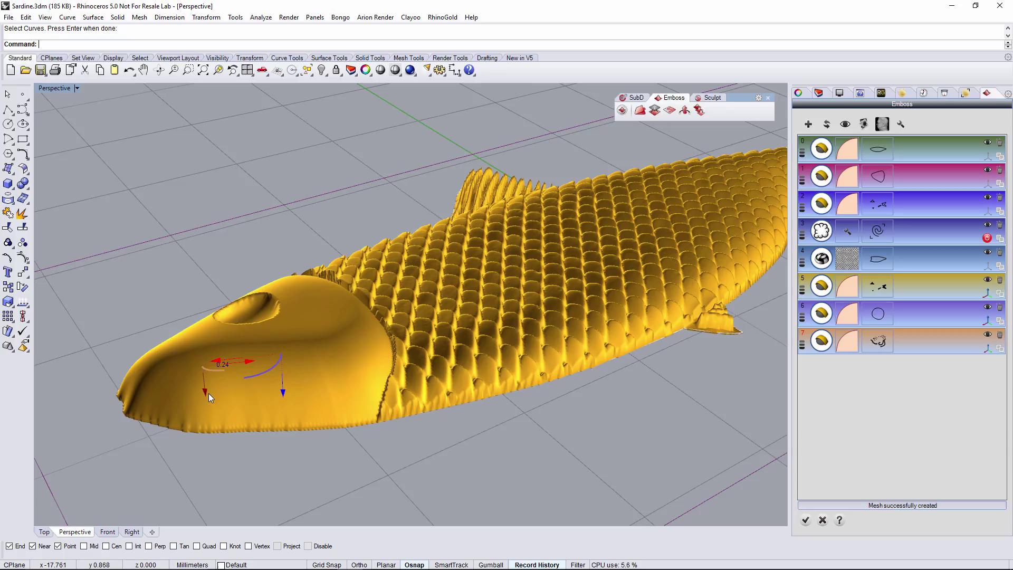
scroll(207, 393, "up", 5)
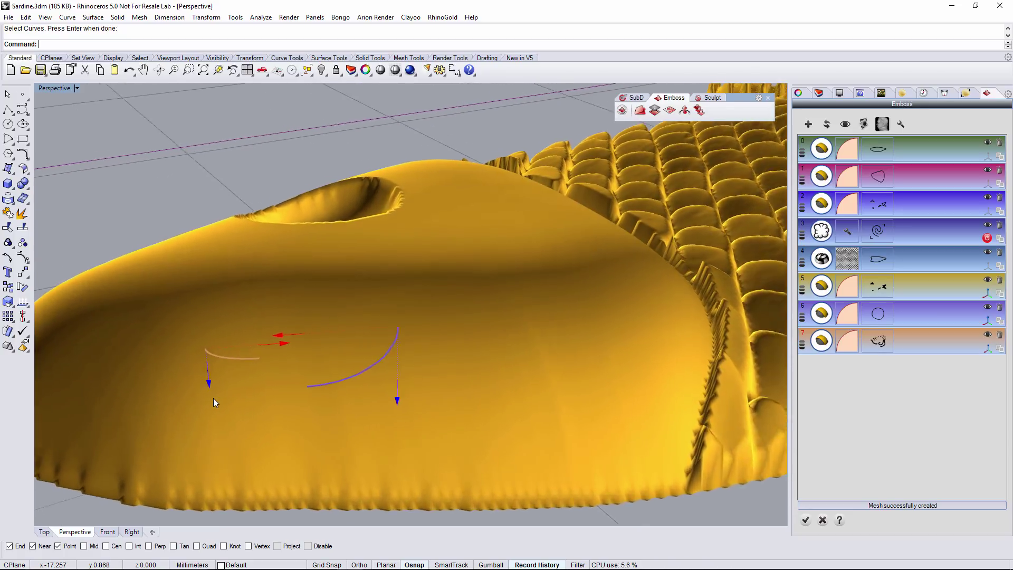
right_click_drag(214, 400, 290, 375)
scroll(279, 350, "down", 8)
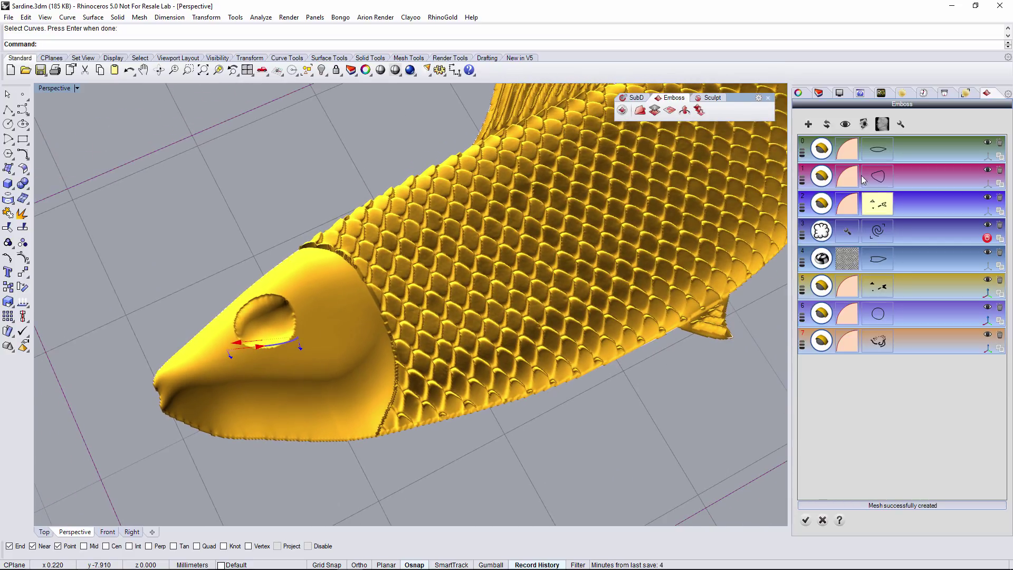
left_click(827, 124)
- Check the head-detail layer's parameters, confirm them and inspect the engraved mouth, gills and dots
right_click_drag(437, 395, 467, 378)
scroll(403, 370, "down", 3)
left_click(847, 340)
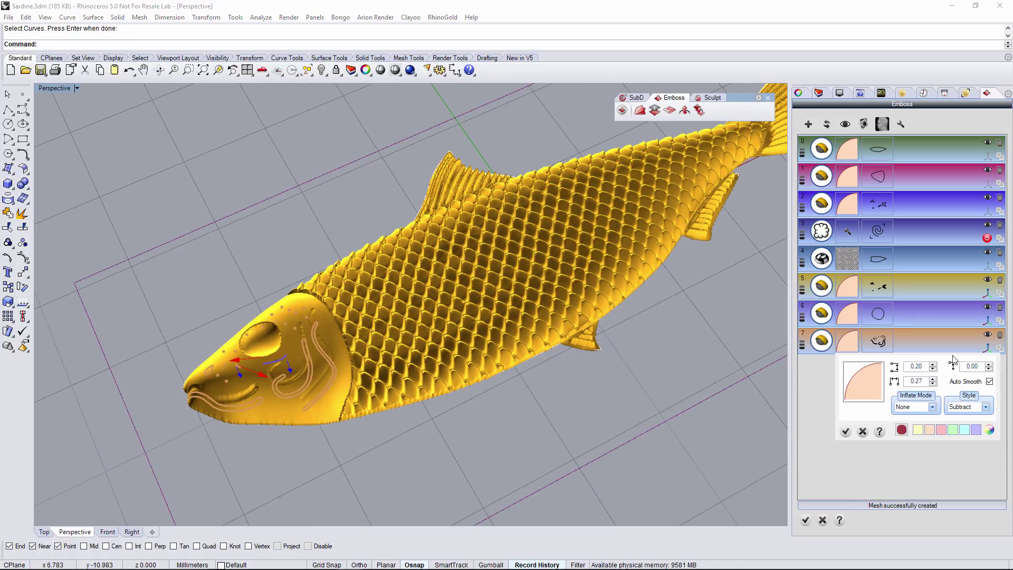
left_click(845, 432)
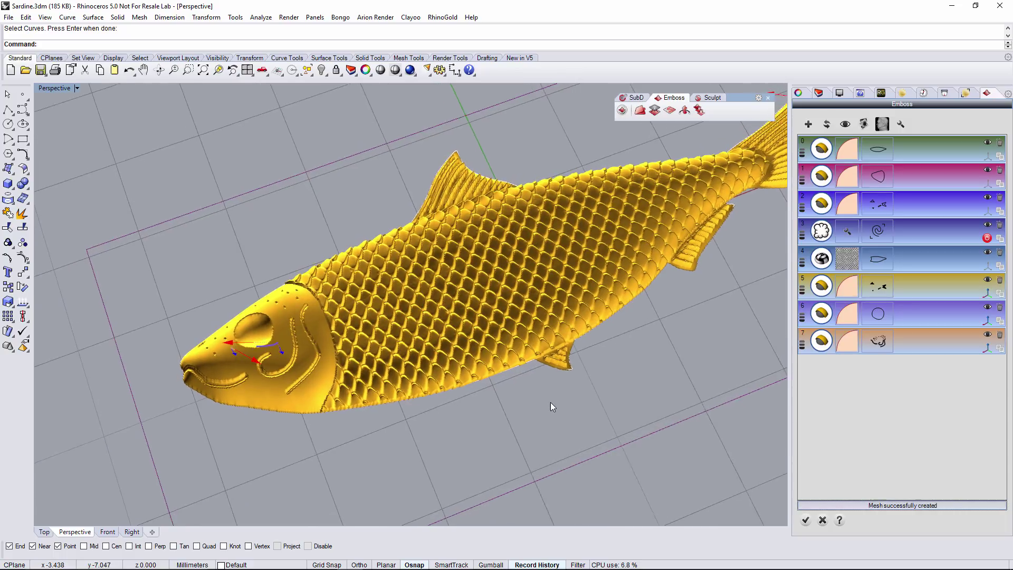
mouse_move(550, 402)
right_mouse_down()
mouse_move(567, 416)
mouse_move(539, 411)
right_mouse_up()
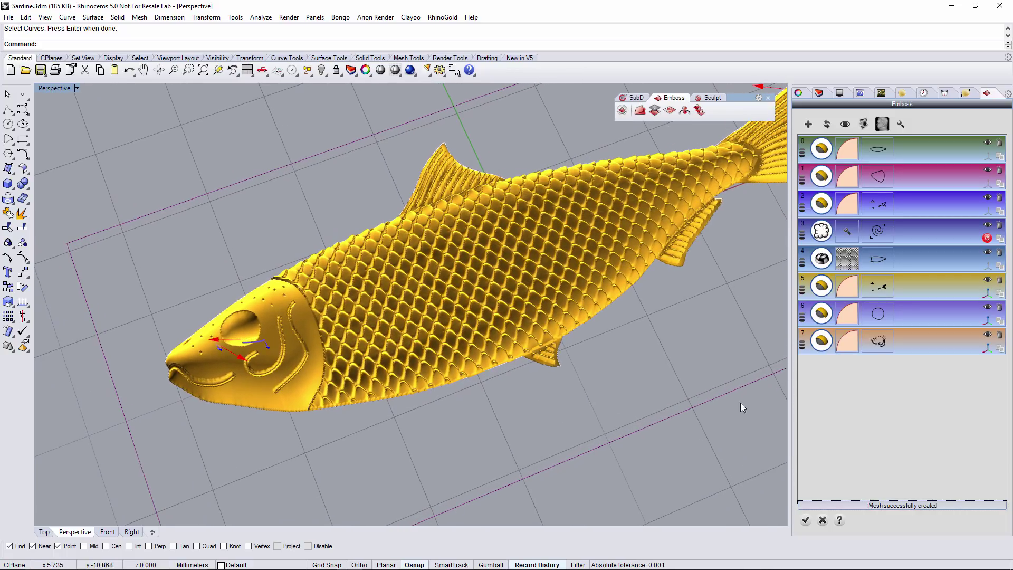
- Add a ninth emboss layer from the inner eye circle, hide the eye layer's axis handles and rebuild the mesh
left_click(808, 124)
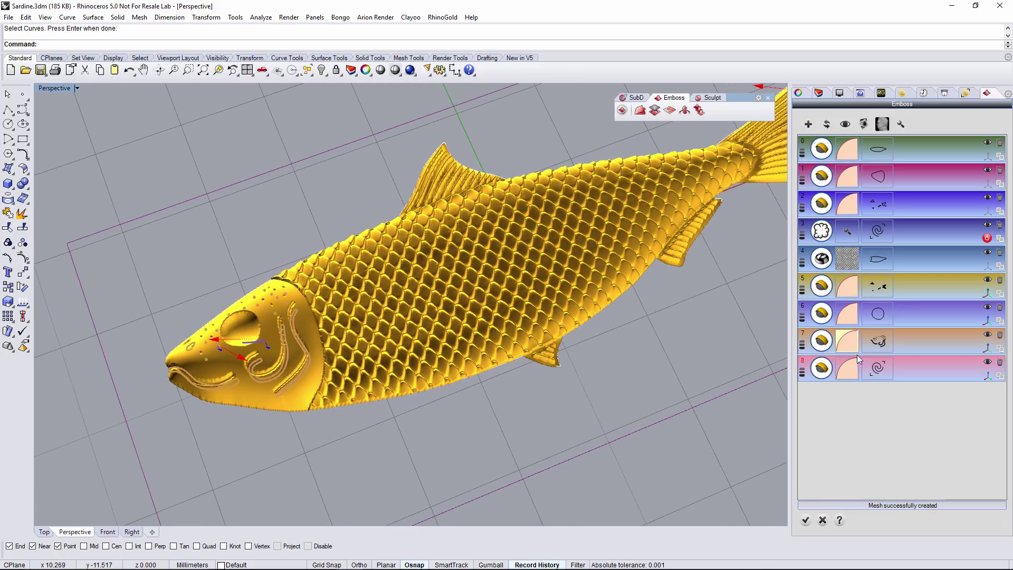
left_click(878, 369)
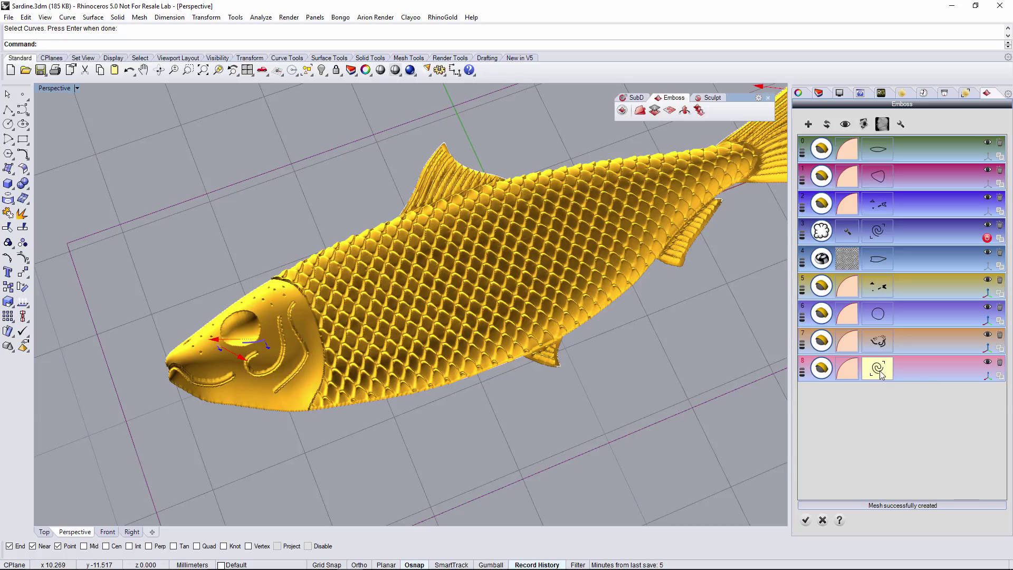
left_click(248, 313)
key("Return")
right_click_drag(357, 385, 152, 402)
right_click_drag(653, 402, 722, 441)
left_click(827, 125)
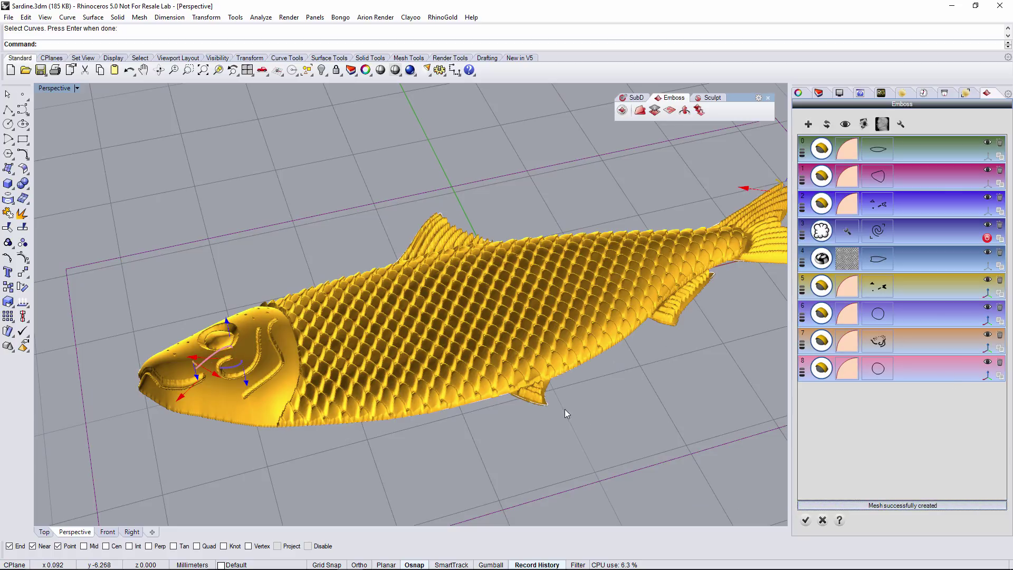
left_click(986, 320)
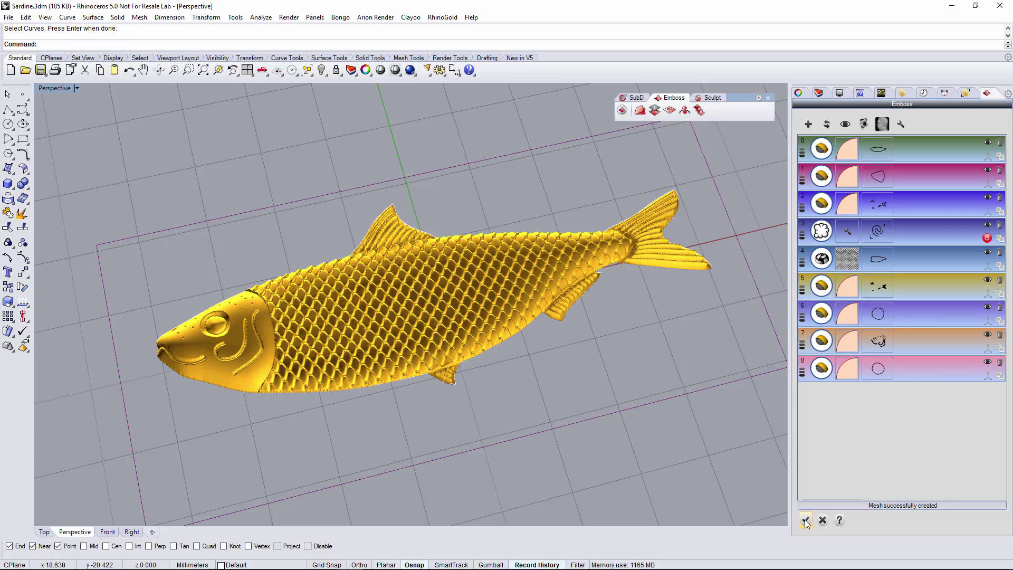
left_click(826, 125)
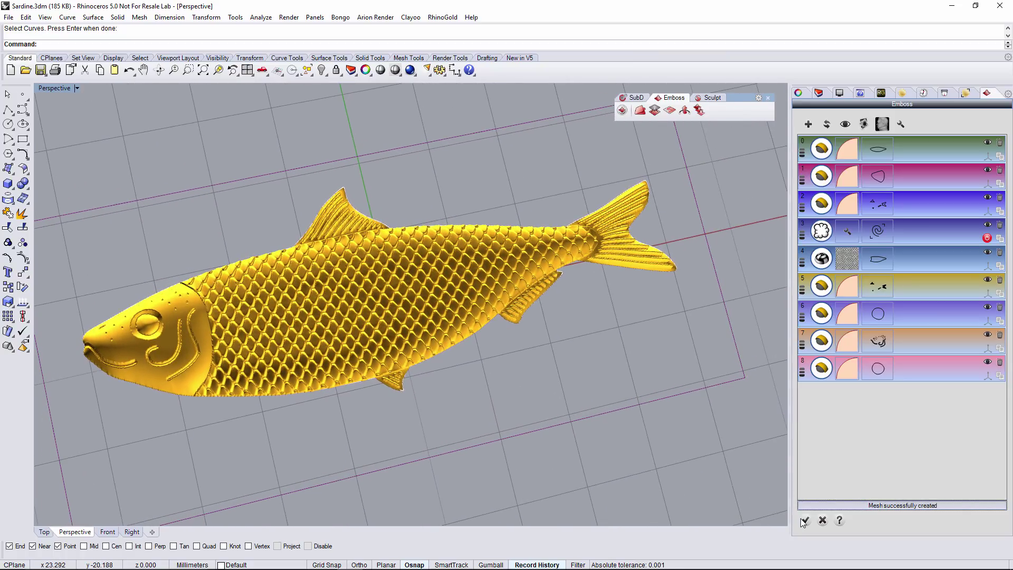
- Add a tenth layer as a smoothing brush and soften the eye, mouth and gill details on the head
left_click(808, 125)
left_click(821, 396)
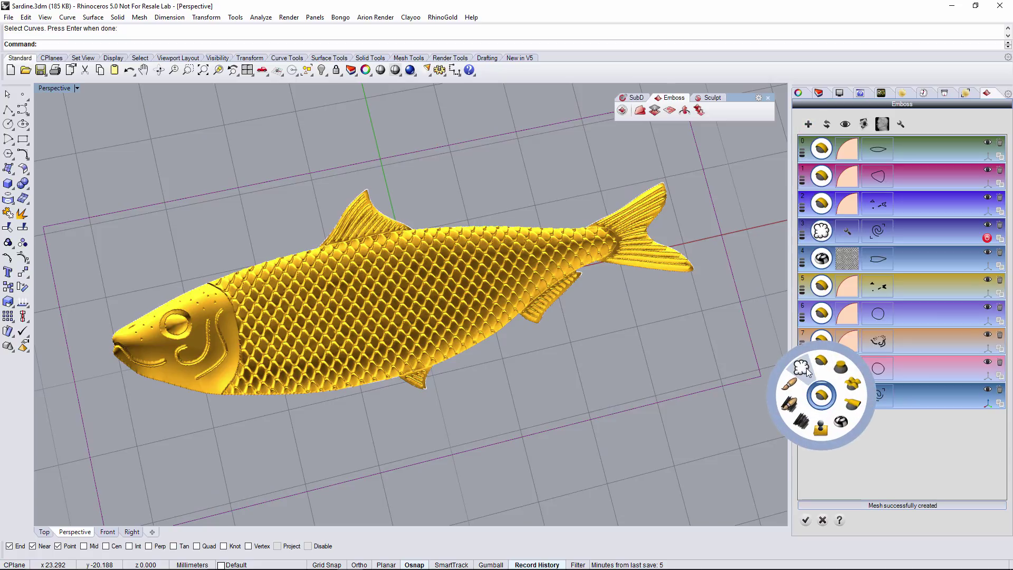
left_click(802, 368)
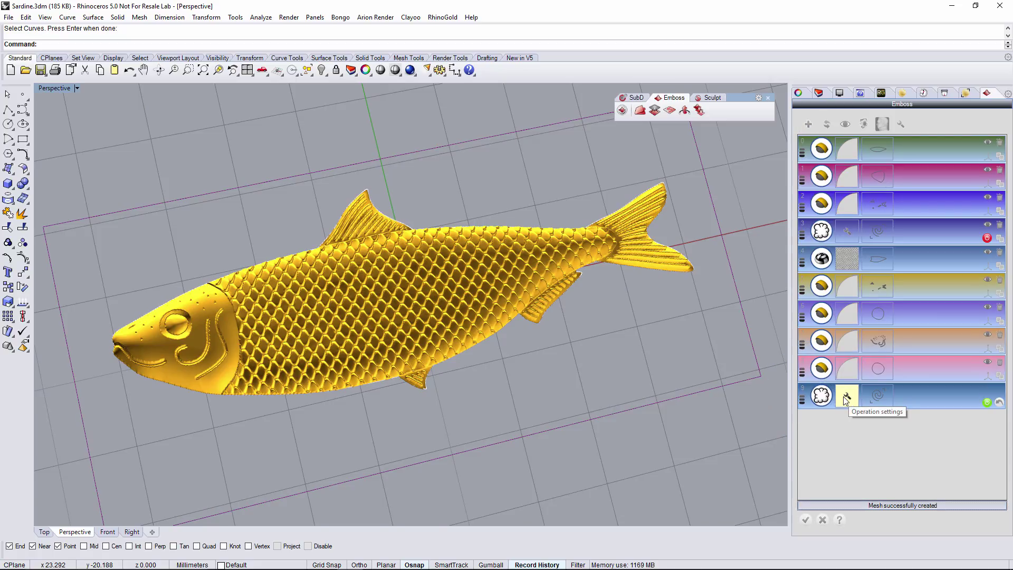
scroll(220, 342, "up", 5)
left_click_drag(219, 334, 219, 326)
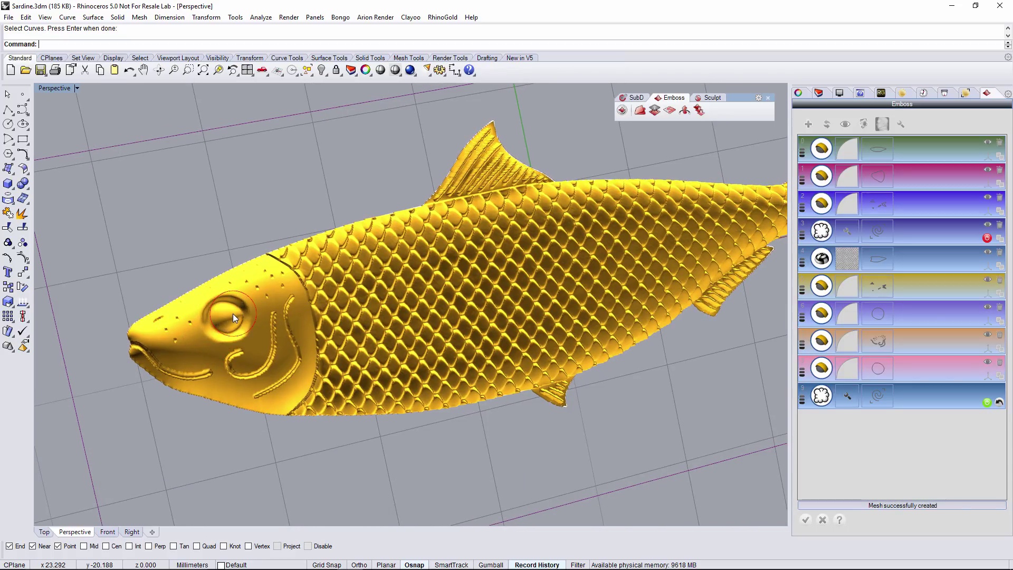
right_click_drag(233, 315, 182, 376)
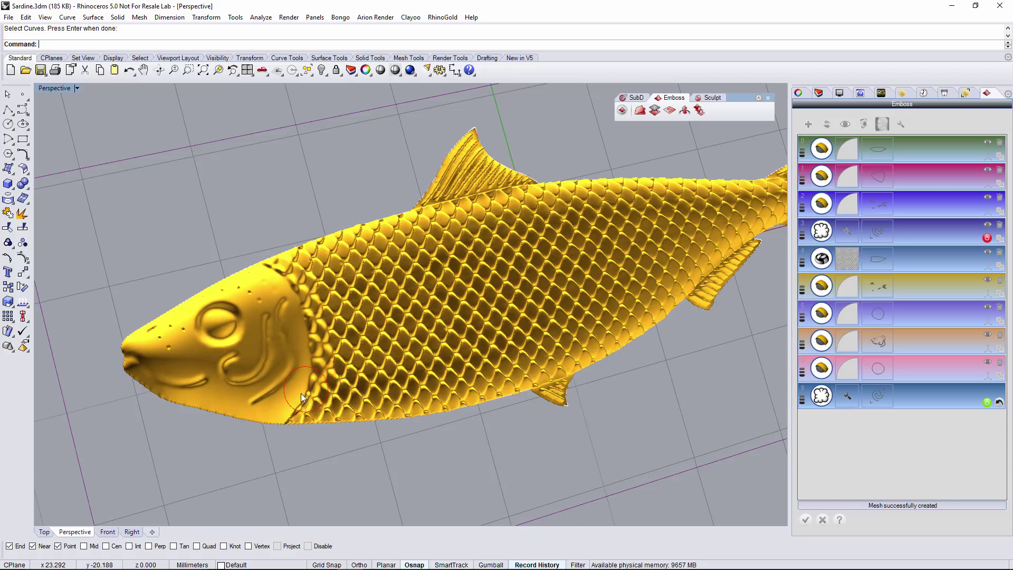
- Smooth the scales behind the head, the dorsal fin, the lower fins and the tail with the brush
right_click_drag(317, 411, 351, 257)
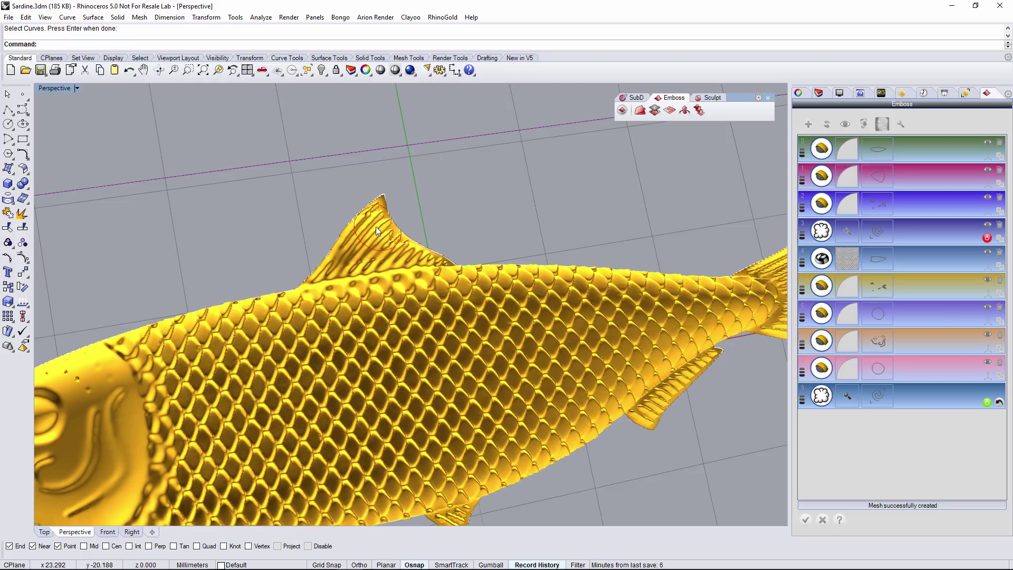
mouse_move(398, 232)
right_mouse_down()
mouse_move(487, 274)
mouse_move(511, 315)
mouse_move(426, 421)
mouse_move(300, 447)
mouse_move(432, 428)
mouse_move(489, 345)
right_mouse_up()
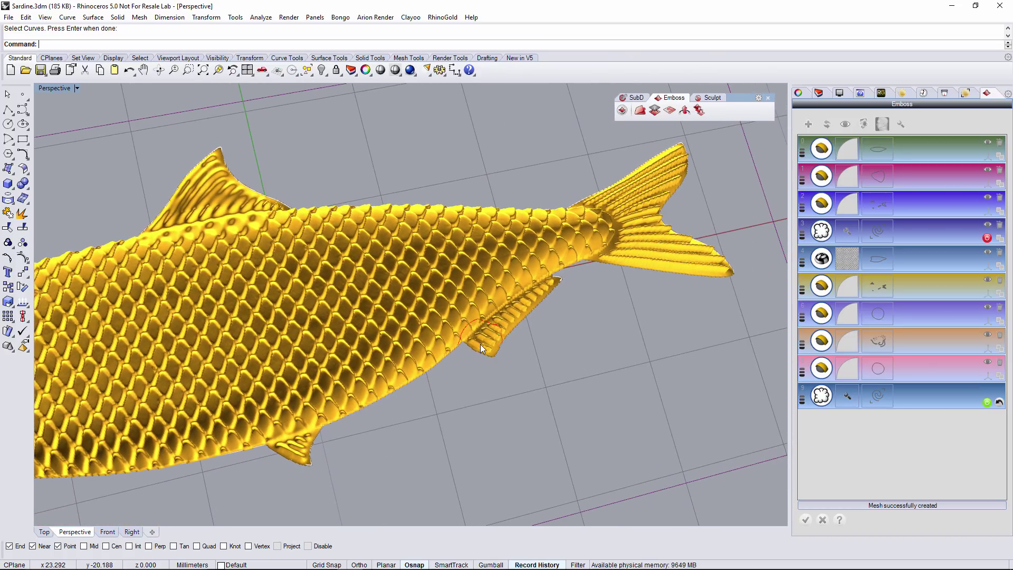
mouse_move(539, 298)
right_mouse_down()
mouse_move(599, 322)
mouse_move(636, 267)
mouse_move(578, 242)
right_mouse_up()
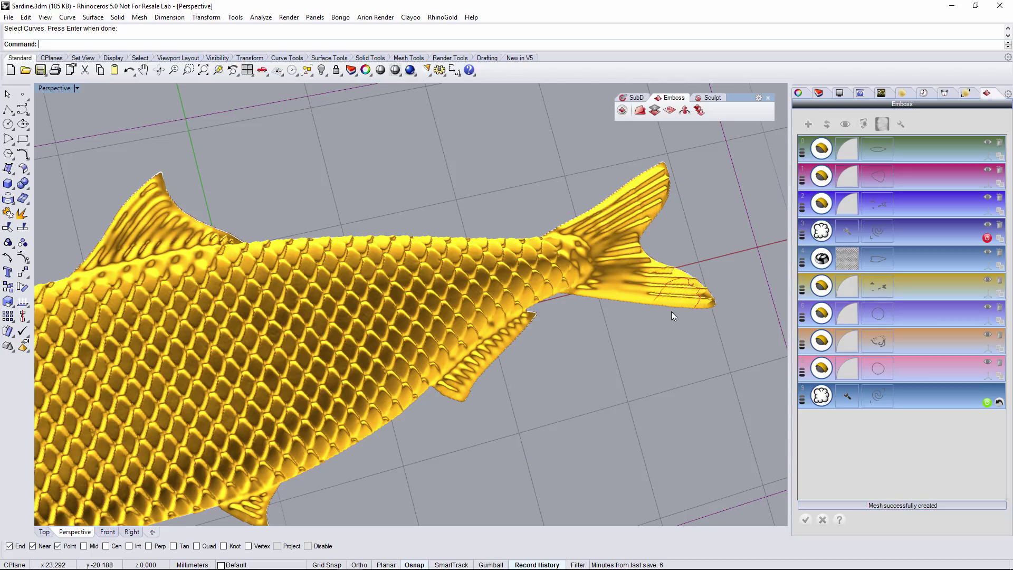
scroll(649, 349, "down", 5)
right_click_drag(646, 349, 623, 356)
right_click_drag(688, 437, 737, 430)
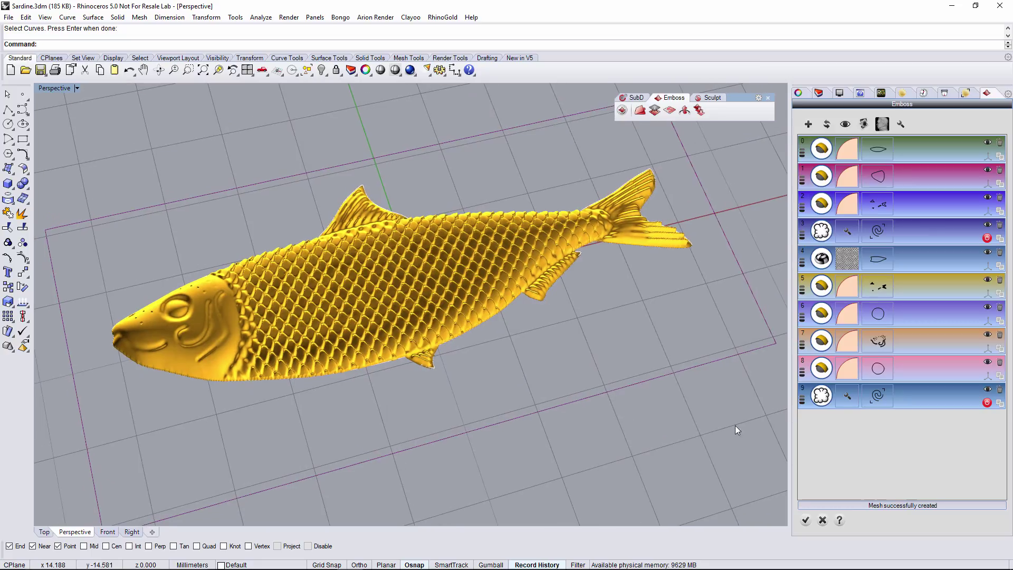
- Rebuild the mesh with all layers and accept the emboss to generate the sardine mesh
left_click(827, 125)
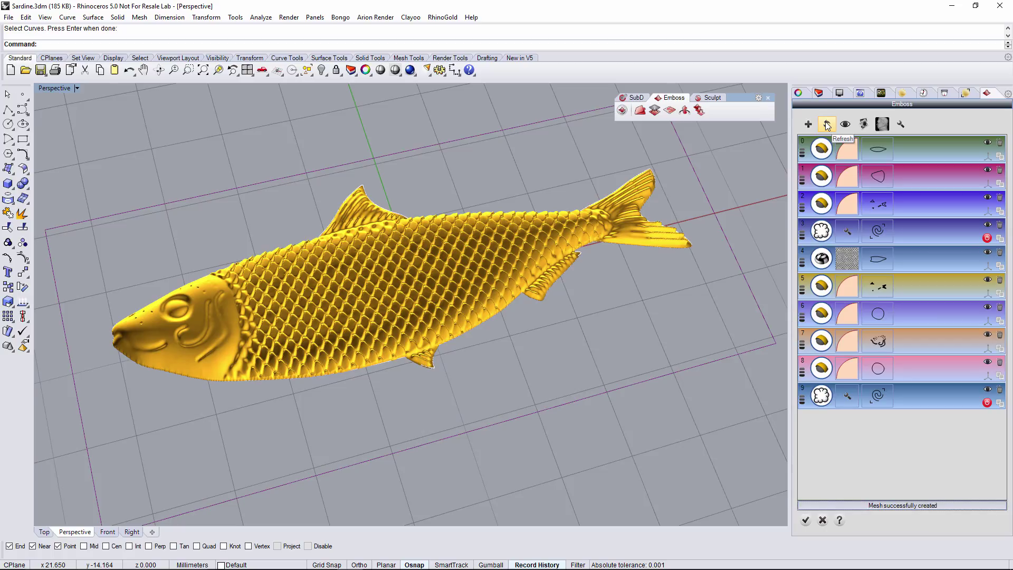
right_click_drag(630, 316, 712, 416)
key("Return")
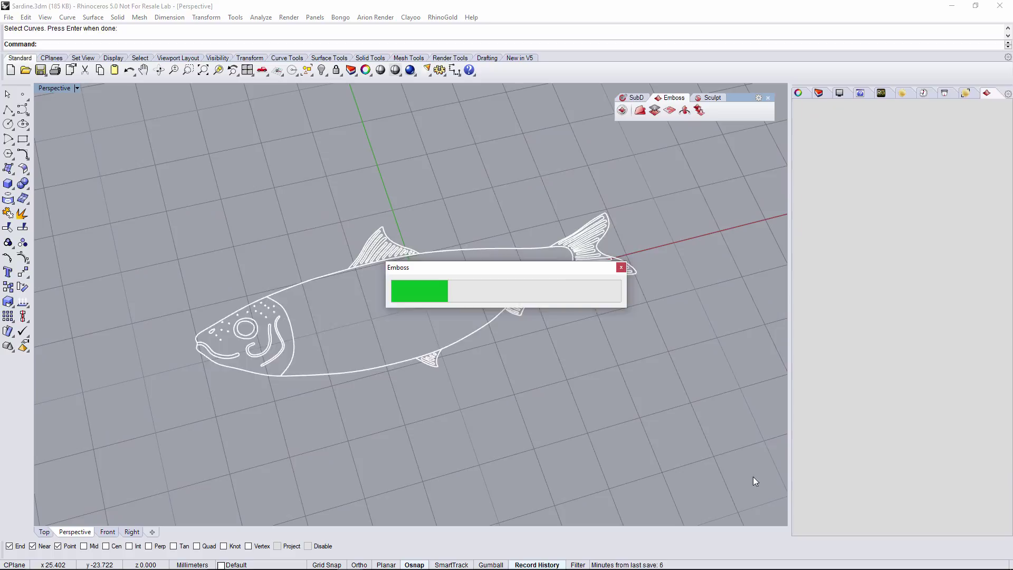
mouse_move(562, 400)
right_mouse_down()
mouse_move(549, 411)
mouse_move(566, 386)
mouse_move(549, 396)
mouse_move(585, 392)
mouse_move(543, 380)
mouse_move(525, 404)
mouse_move(538, 398)
mouse_move(496, 380)
mouse_move(569, 375)
mouse_move(565, 438)
mouse_move(572, 388)
mouse_move(622, 390)
mouse_move(548, 398)
mouse_move(530, 417)
mouse_move(574, 403)
right_mouse_up()
- Start a helix in front of the fish's mouth, drawing its nearly vertical axis about 1.8 mm long in the Front view
left_click(44, 532)
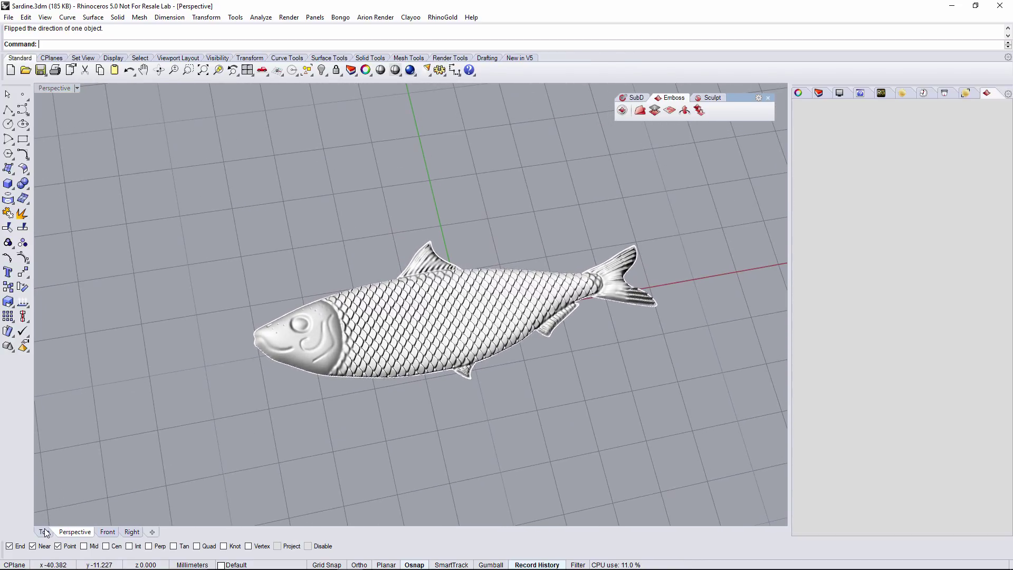
scroll(353, 393, "down", 1)
right_click_drag(352, 394, 446, 377)
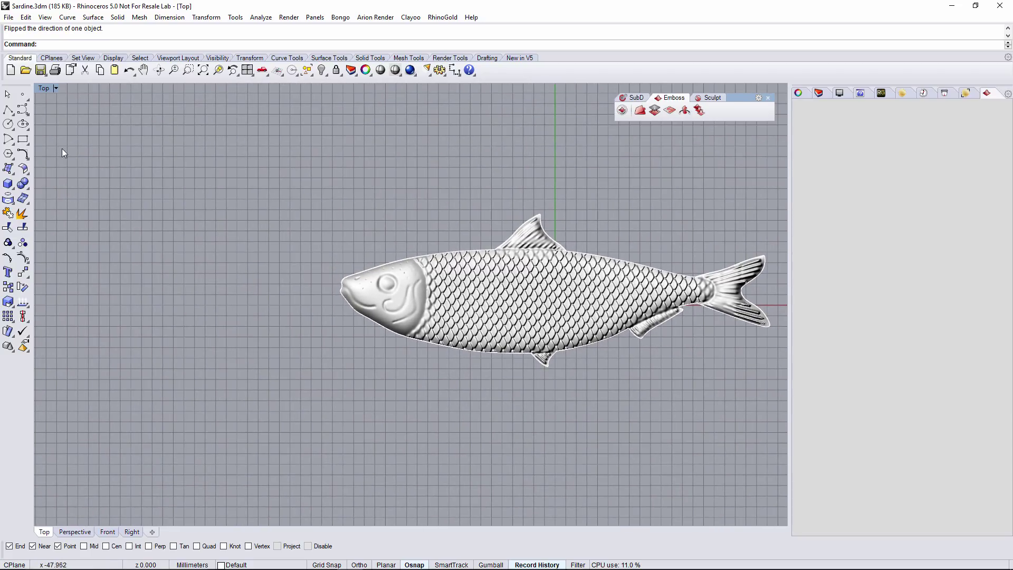
left_click(67, 17)
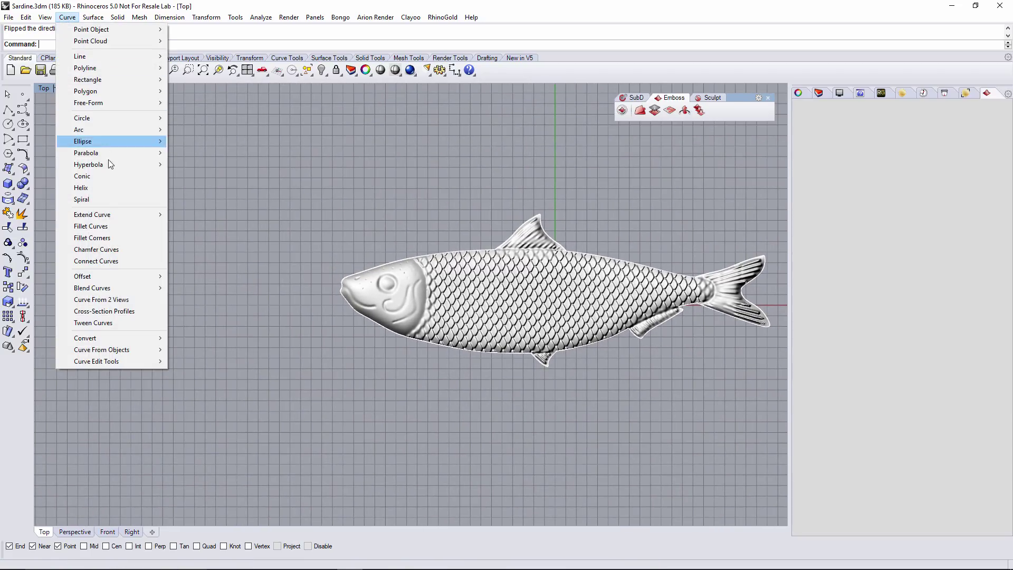
left_click(111, 188)
left_click(107, 532)
scroll(203, 361, "up", 5)
right_click_drag(203, 361, 202, 347)
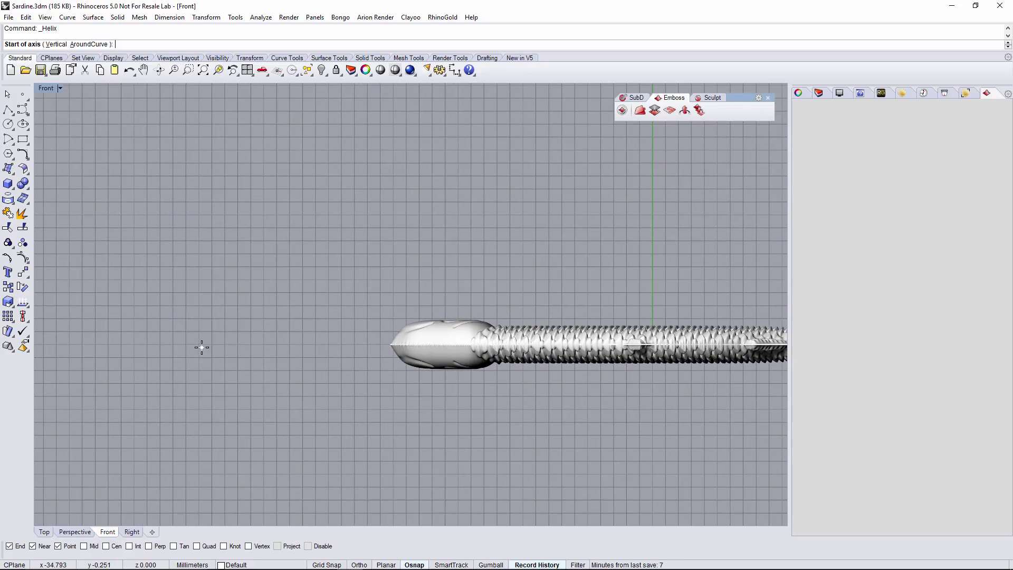
left_click(158, 348)
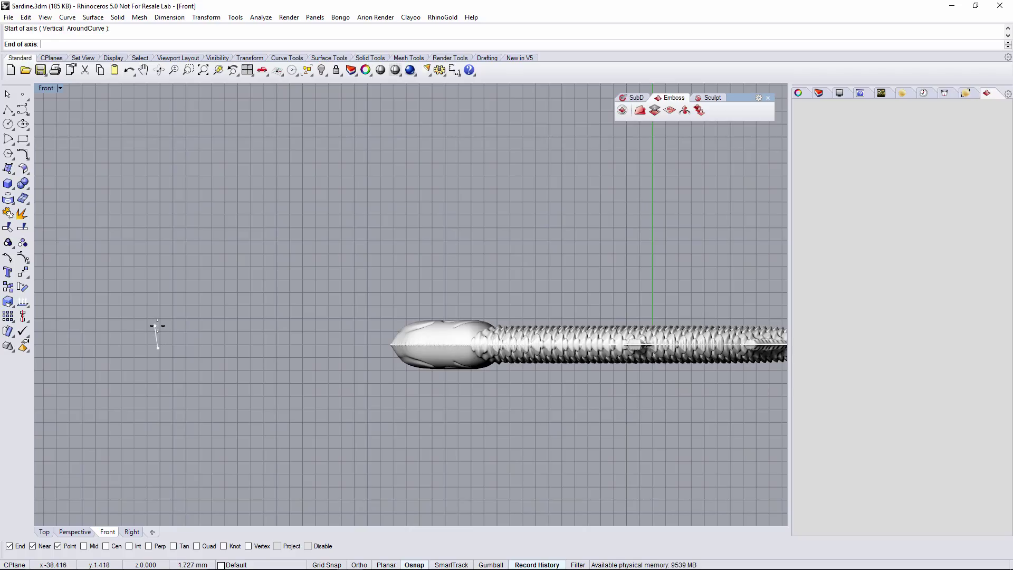
left_click(157, 324)
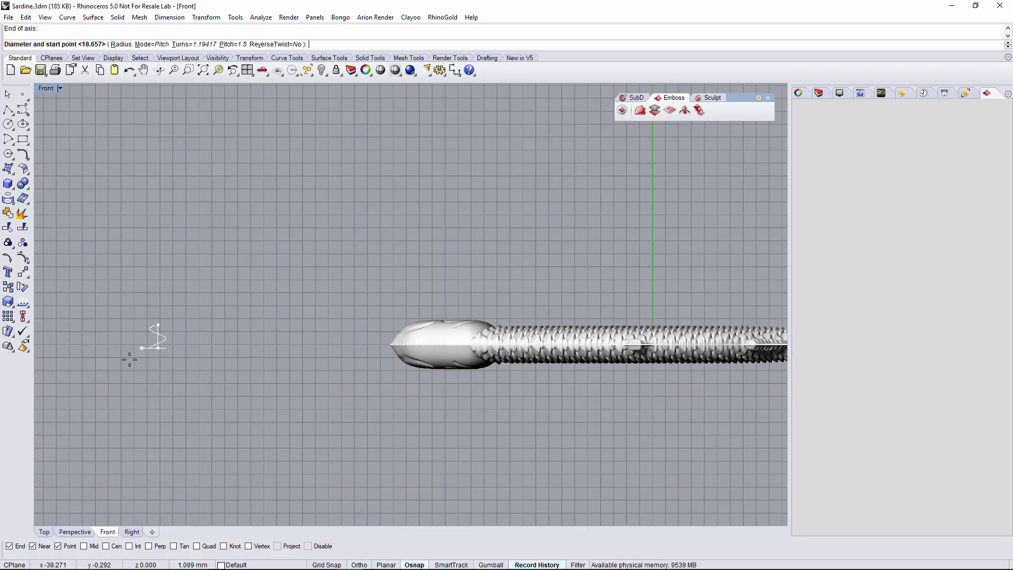
- Set the helix to 1.5 turns and place its diameter and start point to form the key ring
left_click(72, 532)
right_click_drag(225, 392, 201, 237)
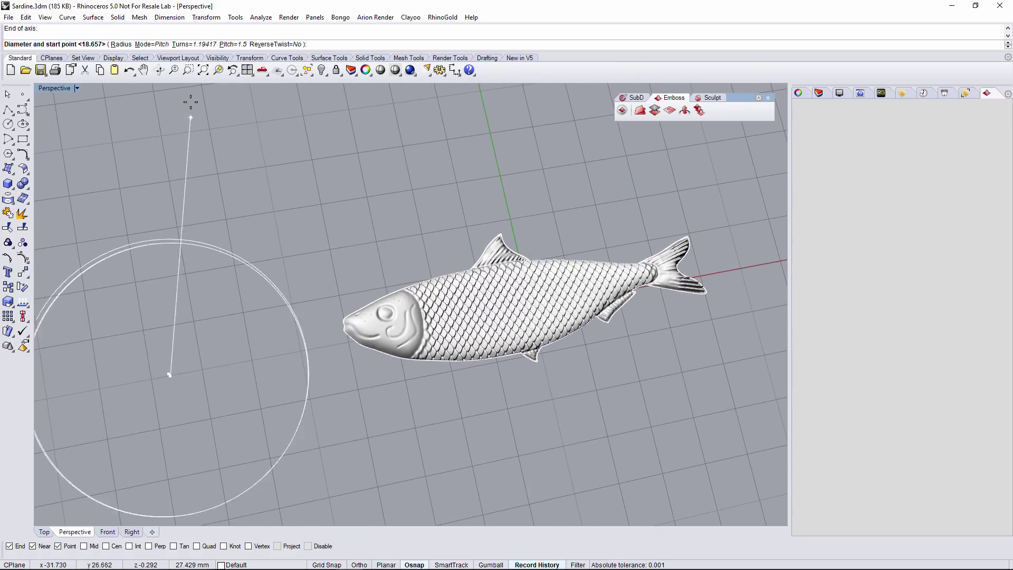
left_click(180, 43)
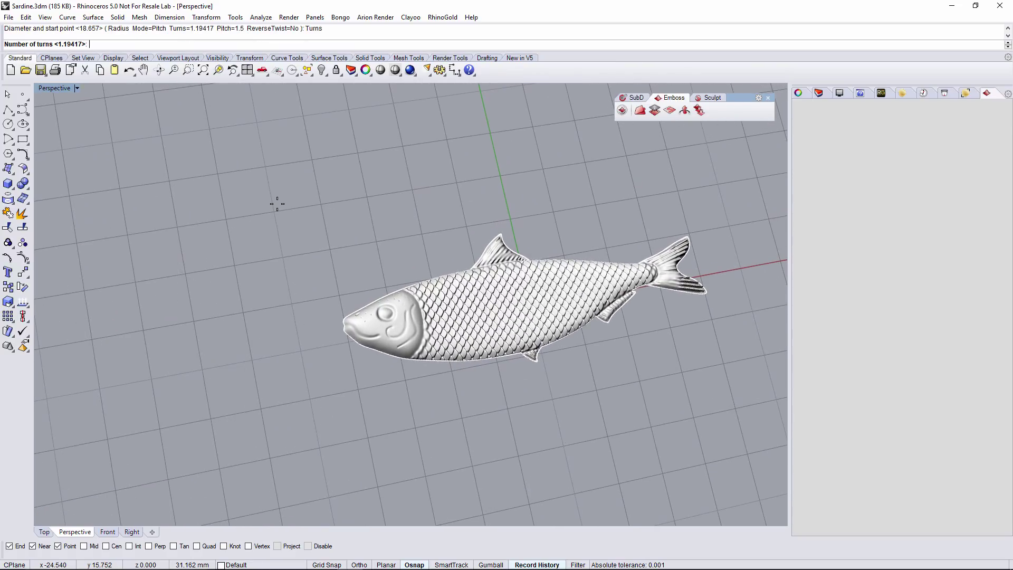
key("Return")
right_click_drag(276, 204, 264, 173)
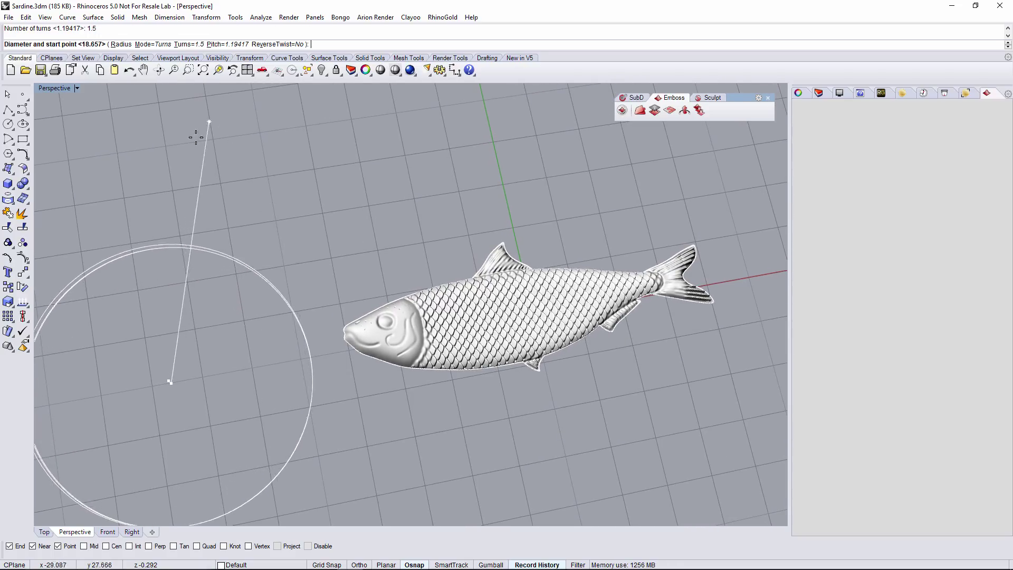
left_click(197, 259)
right_click_drag(251, 308, 169, 401)
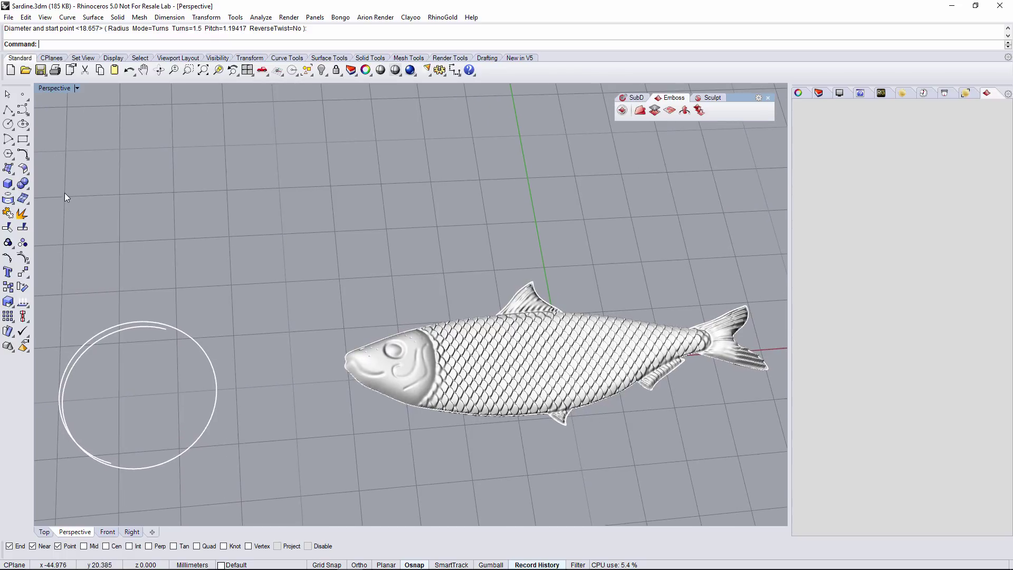
- Disable object snaps and draw a wavy control-point curve from the ring to the fish's mouth in the Top view
left_click(44, 531)
scroll(160, 328, "up", 3)
left_click(23, 112)
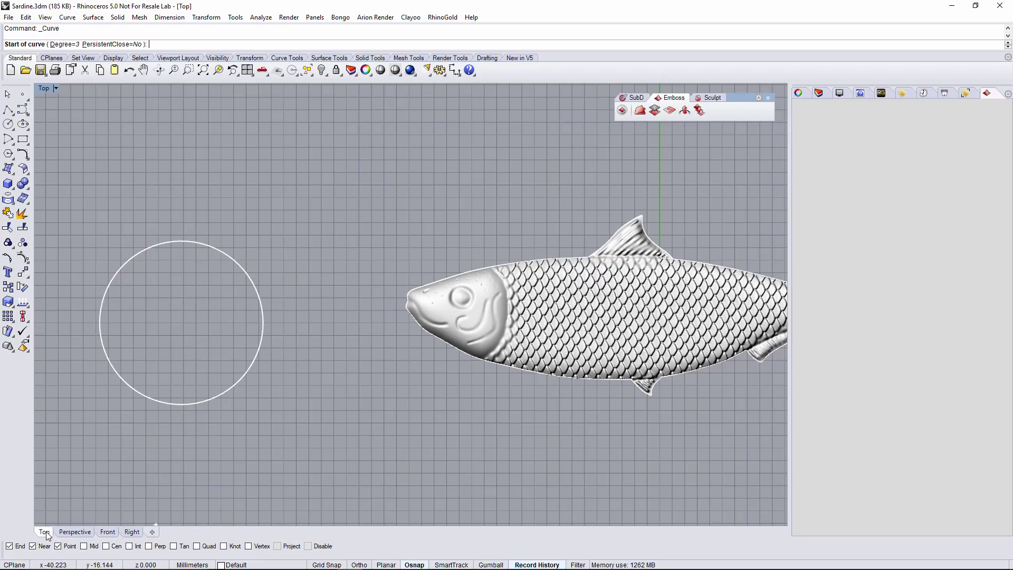
left_click(322, 547)
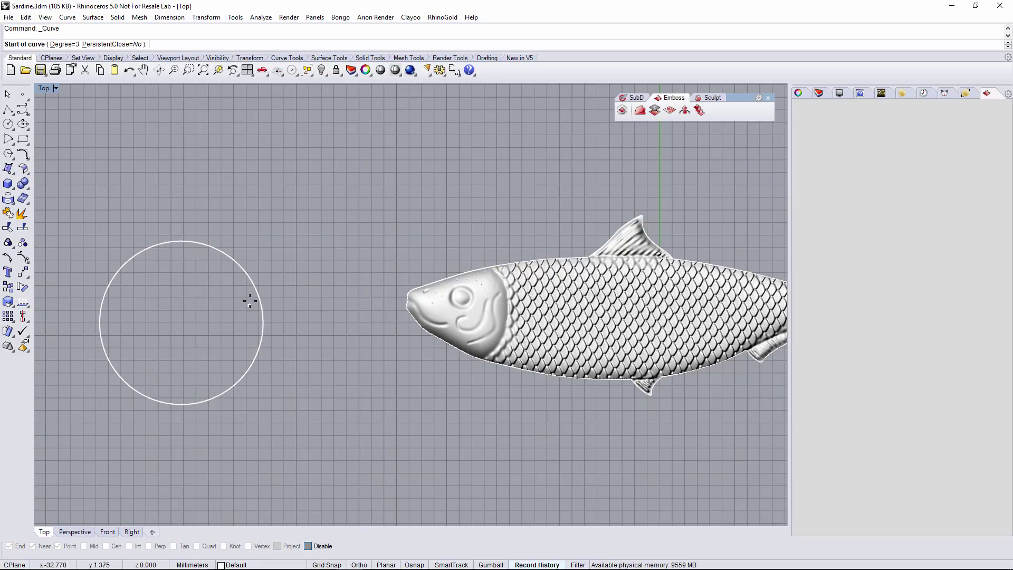
left_click(256, 283)
left_click(313, 278)
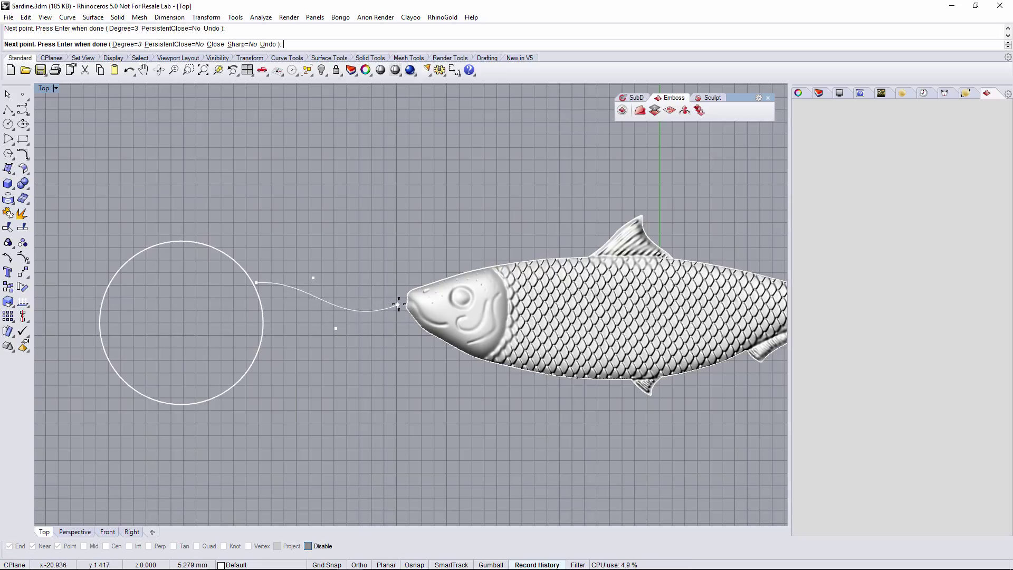
key("Return")
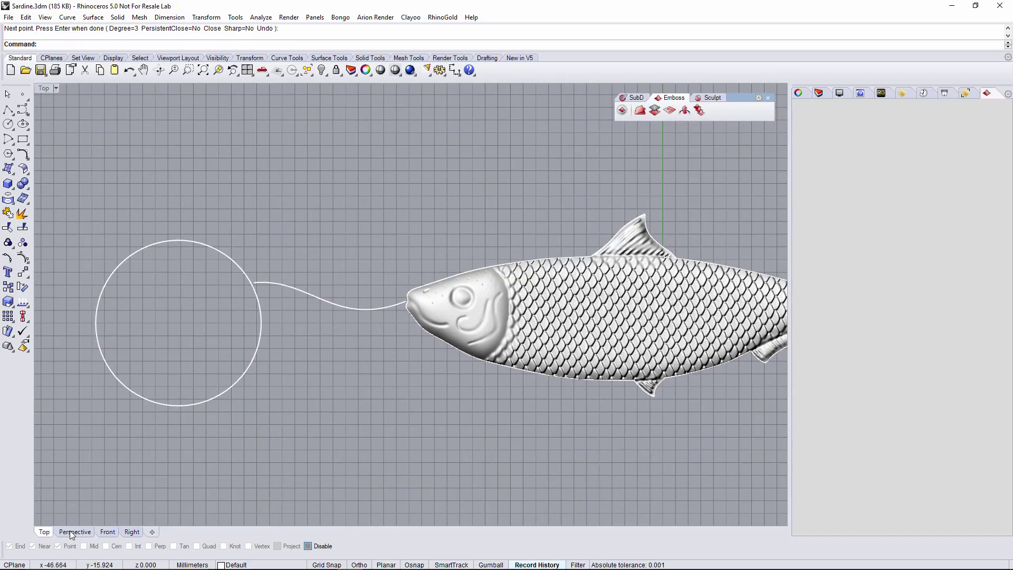
- Create a SubD pipe along the helix of the key ring in the Perspective view
left_click(74, 531)
right_click_drag(315, 420, 340, 426)
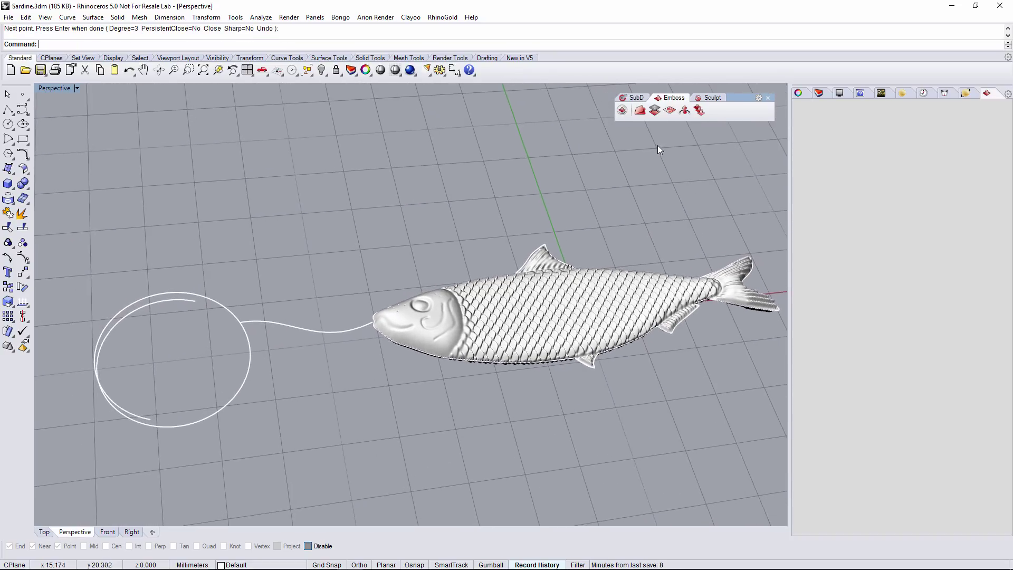
left_click(632, 99)
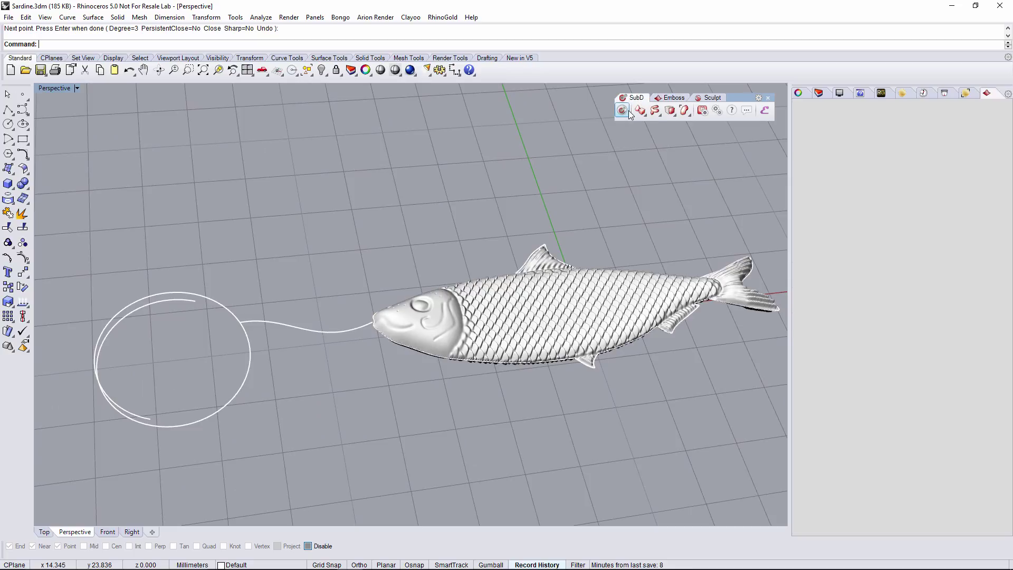
left_click(658, 114)
left_click(743, 132)
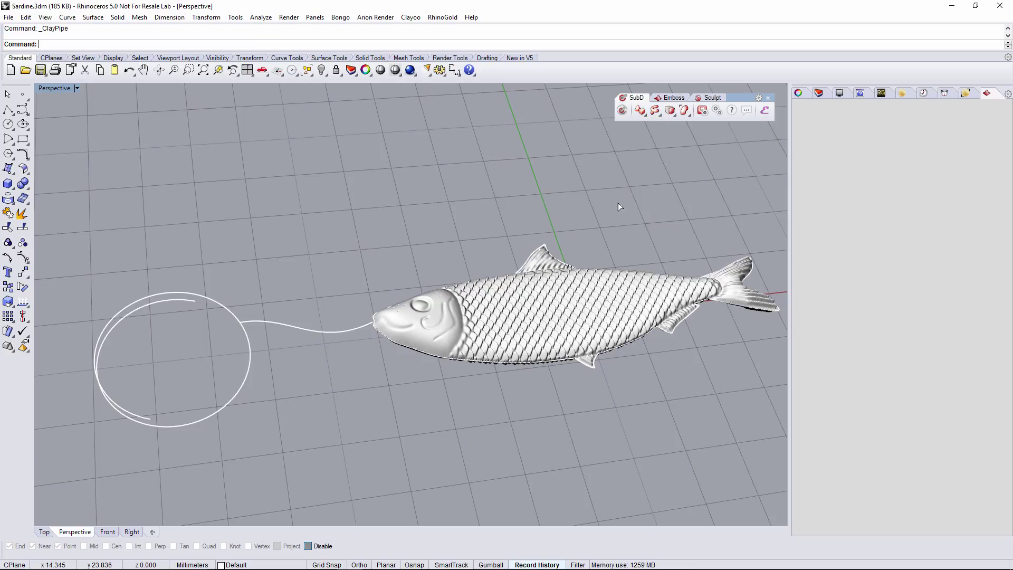
left_click(241, 387)
key("Return")
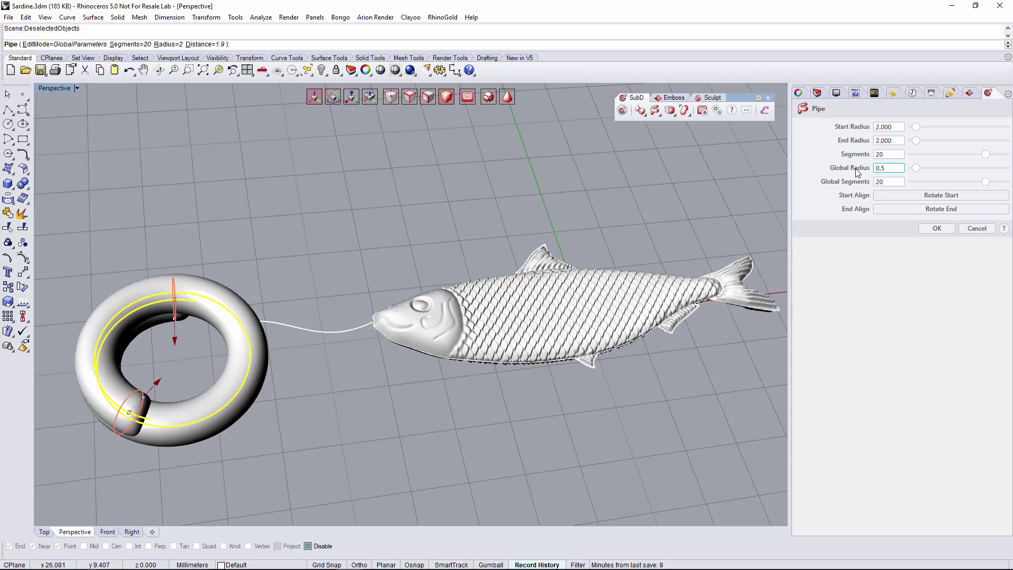
- Set the pipe's global radius to 0.5 and accept the key ring
key("Return")
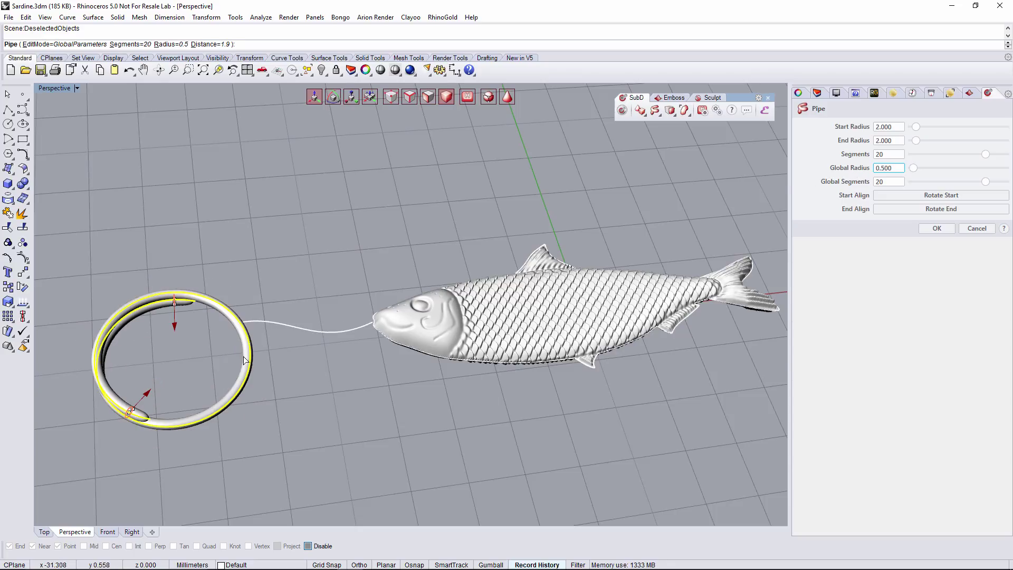
right_click_drag(244, 360, 196, 362)
scroll(67, 354, "up", 2)
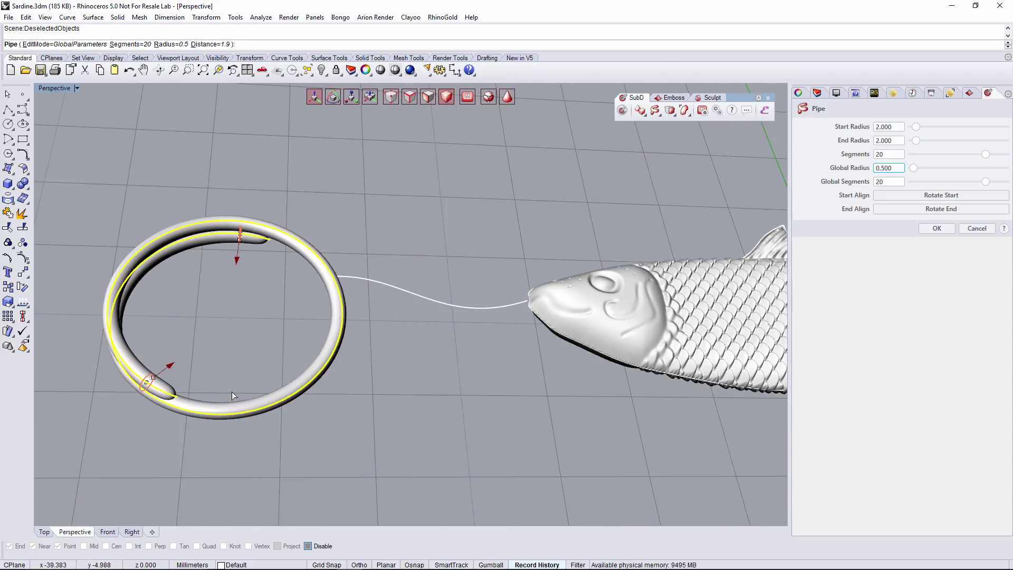
right_click_drag(267, 382, 659, 343)
left_click(940, 230)
- Start a SubD torus and move it to the empty area between the key ring and the fish's head
right_click_drag(448, 351, 373, 399)
right_click_drag(637, 157, 641, 125)
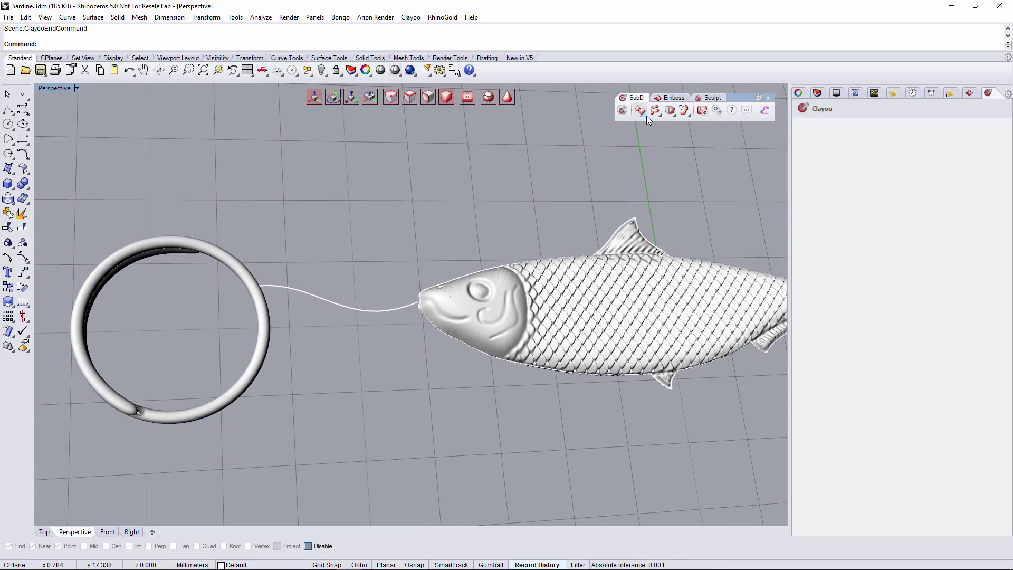
left_click(647, 115)
left_click(657, 130)
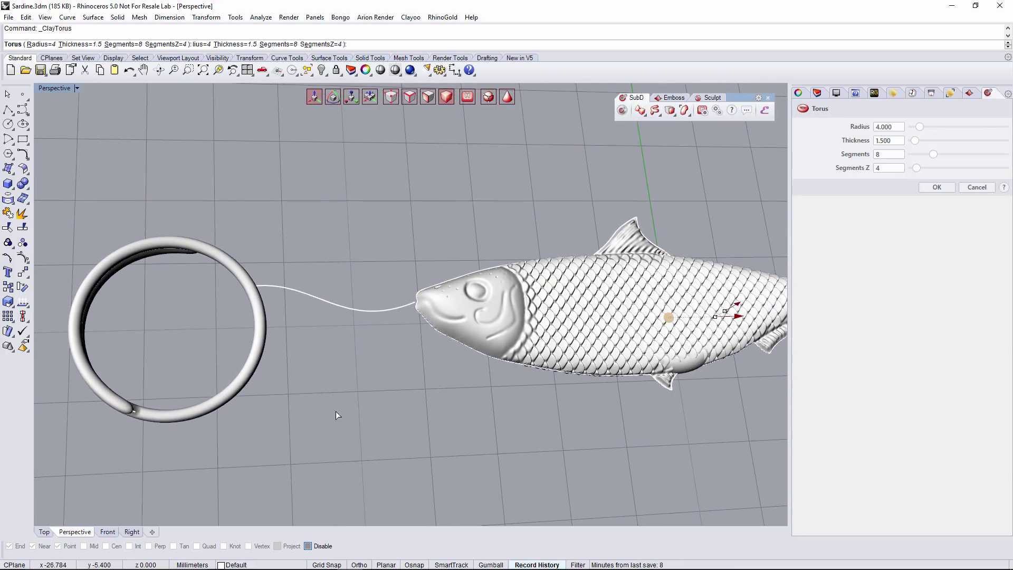
left_click_drag(672, 317, 332, 422)
right_click_drag(332, 421, 447, 378)
scroll(342, 424, "up", 4)
- Reduce the torus to a radius of about 1.81 and a thickness of about 0.635, and accept it
left_click_drag(454, 374, 403, 375)
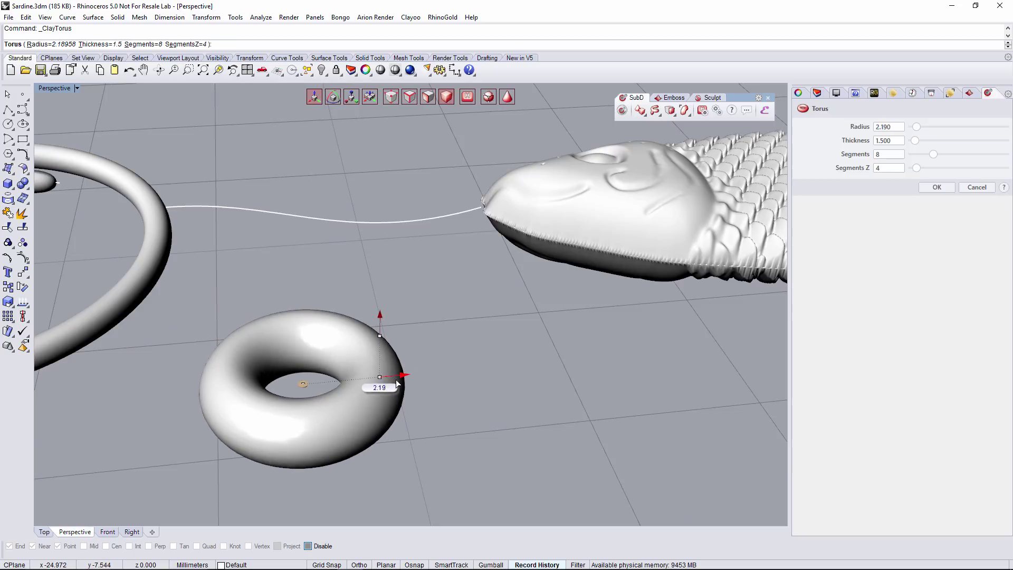
left_click_drag(381, 318, 389, 384)
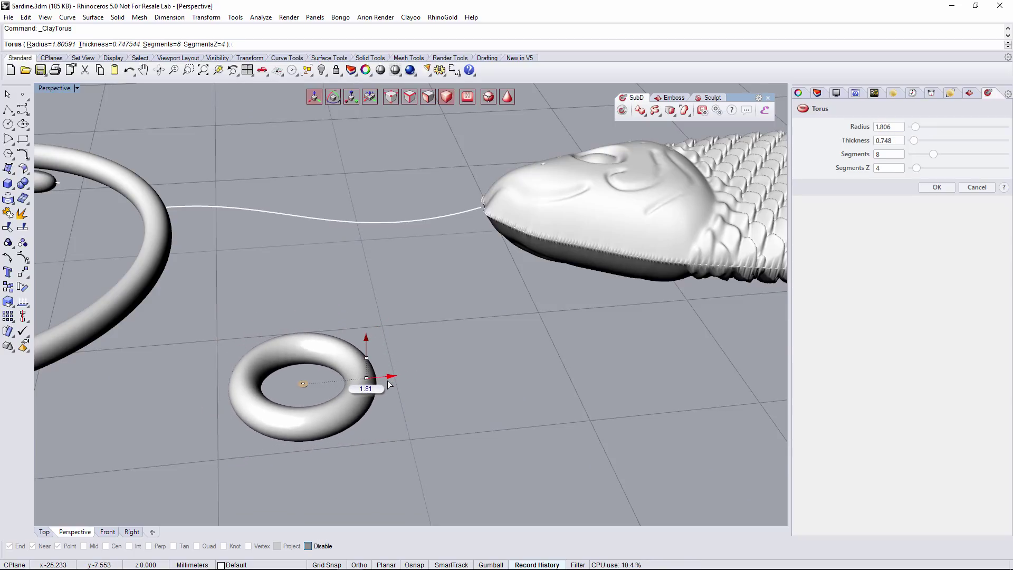
left_click_drag(367, 344, 369, 350)
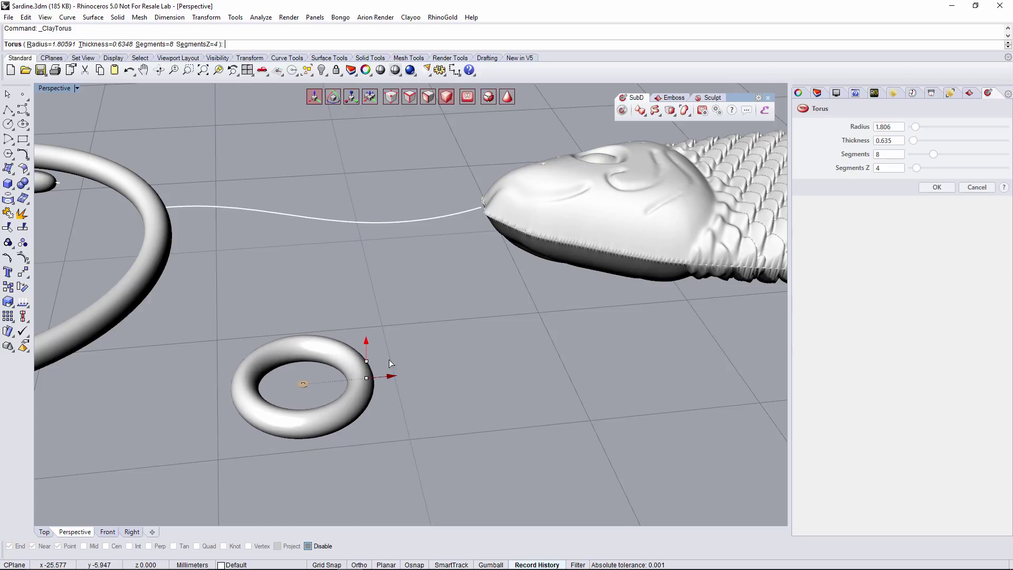
scroll(435, 379, "down", 3)
right_click_drag(435, 379, 560, 368)
left_click(933, 191)
- Turn off SubD edit mode and enable the Gumball on the small torus
right_click_drag(495, 376, 496, 376)
left_click(385, 381)
right_click_drag(385, 381, 546, 293)
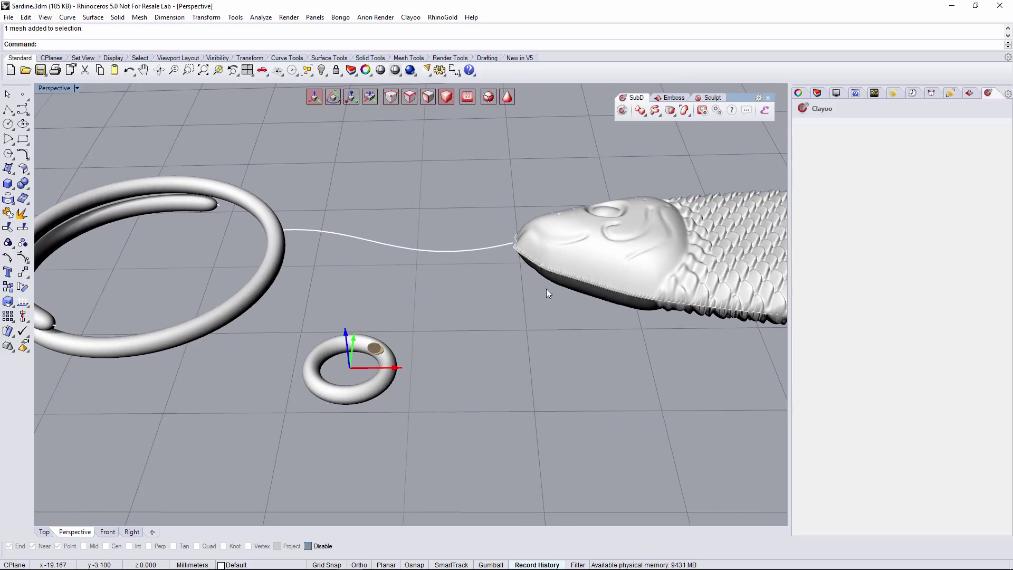
left_click(524, 171)
right_click_drag(524, 172, 528, 172)
left_click(620, 116)
right_click_drag(392, 359, 391, 362)
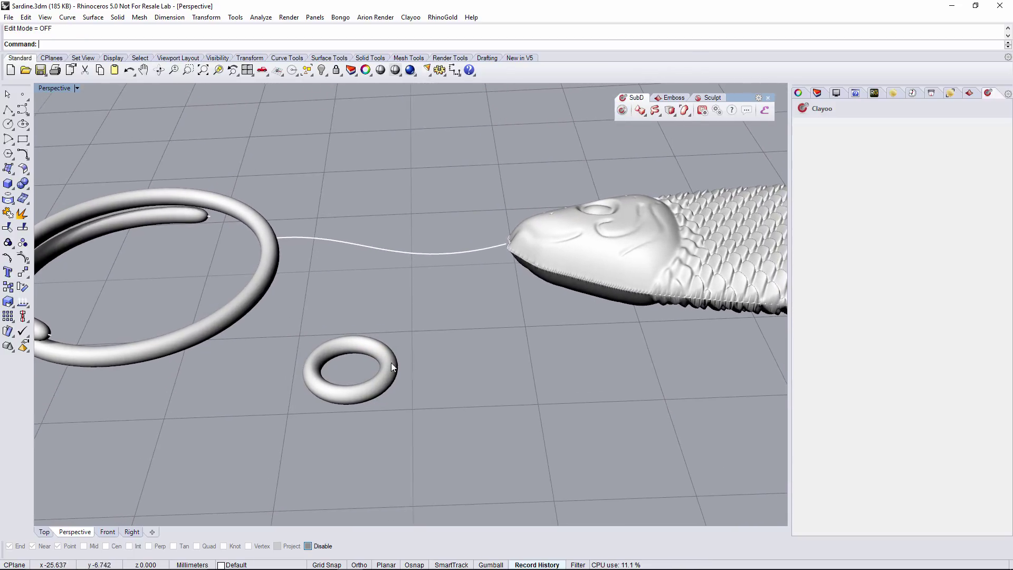
left_click(391, 363)
left_click(490, 565)
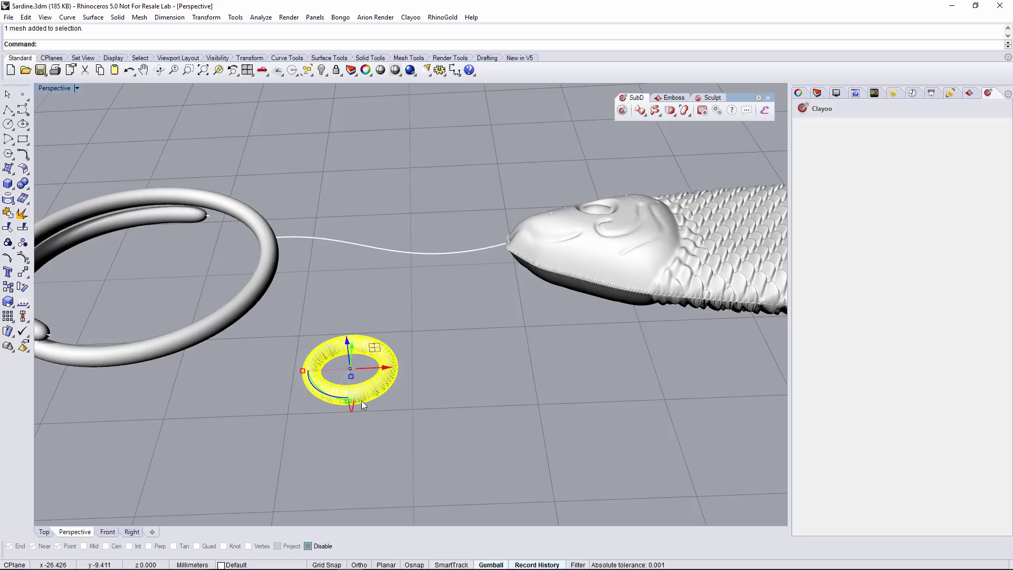
- Tilt the torus about its X axis with the gumball and create a rotated copy crossing it
left_click_drag(348, 409, 391, 363, "shift")
right_click_drag(440, 417, 408, 391)
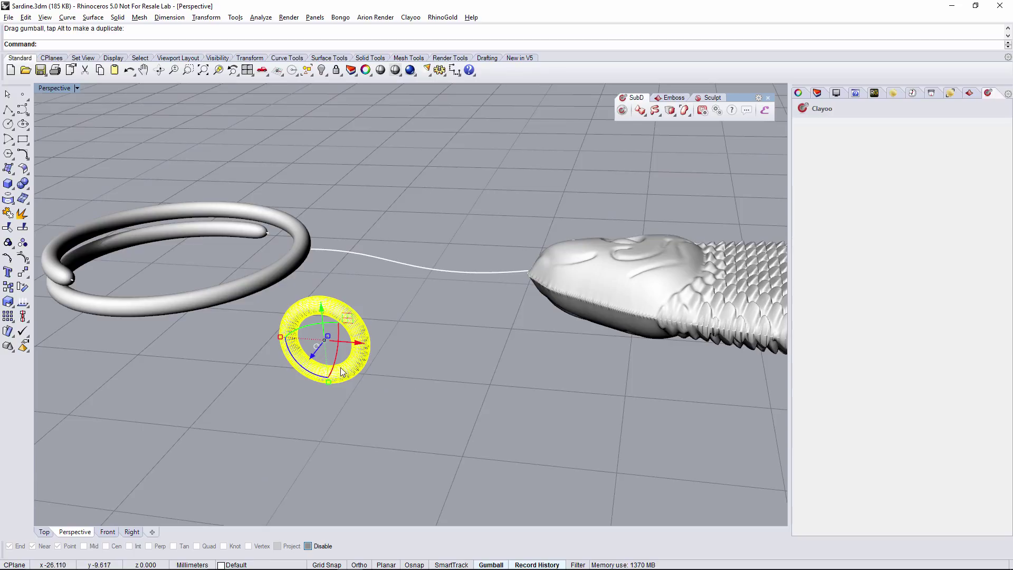
left_click_drag(339, 362, 311, 388)
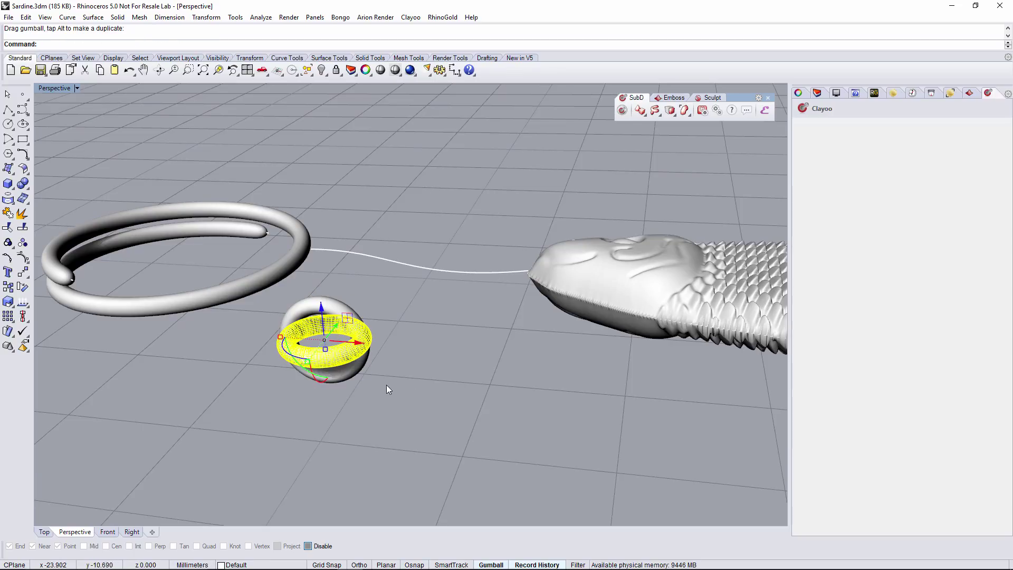
- Move the copied torus along X until the two rings interlock like chain links
left_click_drag(354, 340, 372, 342)
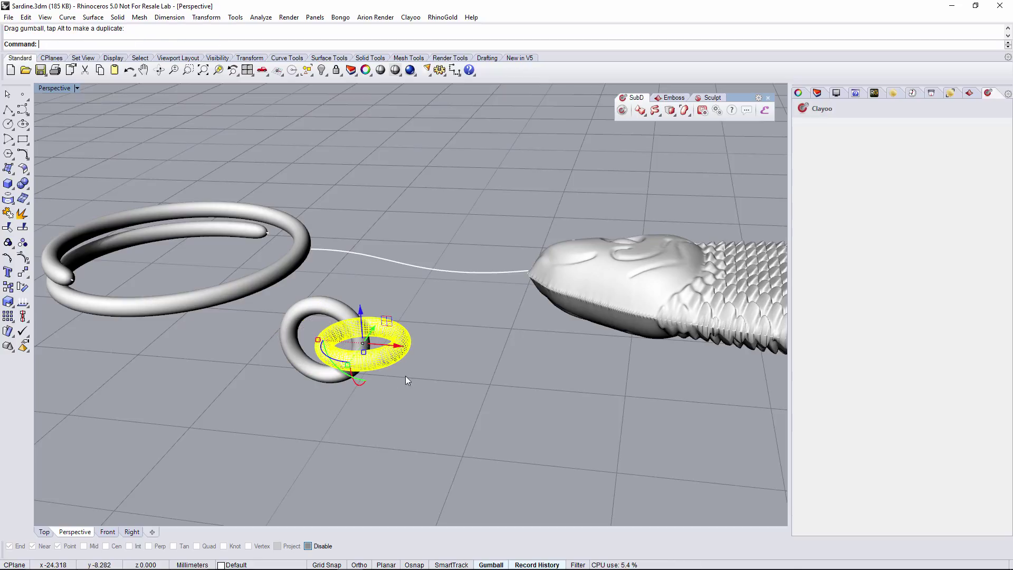
scroll(350, 325, "up", 2)
scroll(350, 324, "up", 3)
left_click_drag(437, 403, 470, 405)
left_click(412, 308)
right_click_drag(423, 350, 437, 342)
scroll(432, 345, "down", 3)
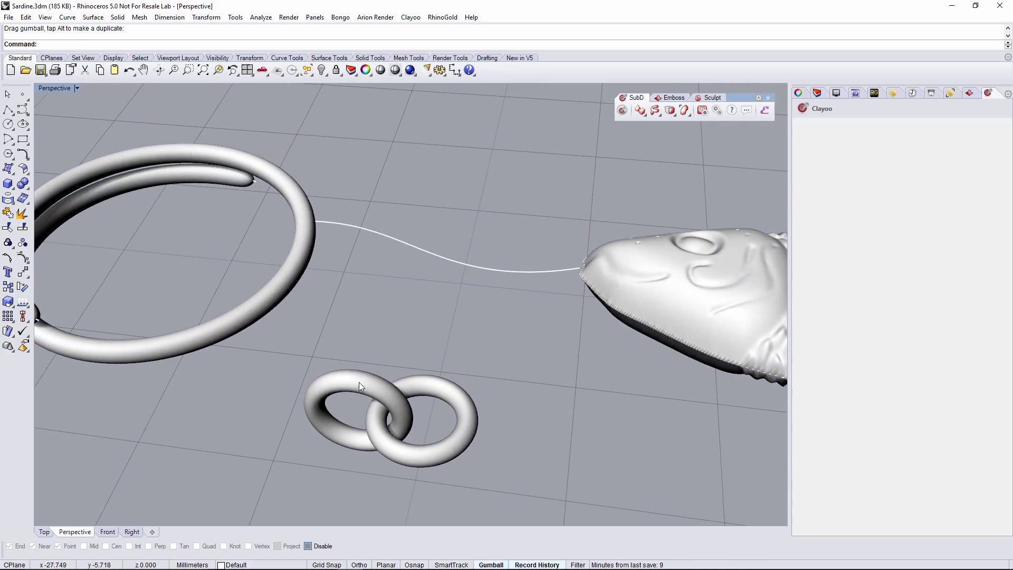
- Scale both torus links down with the gumball, keeping them interlocked
left_click(352, 400)
left_click_drag(305, 405, 389, 415, "shift")
left_click(443, 444)
left_click_drag(459, 427, 434, 432)
left_click(400, 375)
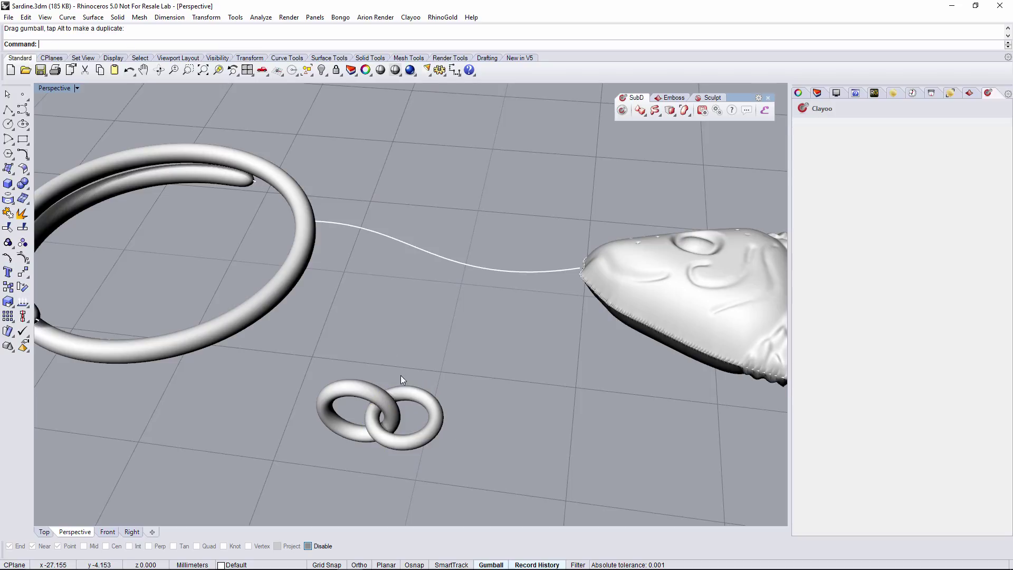
scroll(406, 382, "down", 2)
right_click_drag(406, 382, 391, 396)
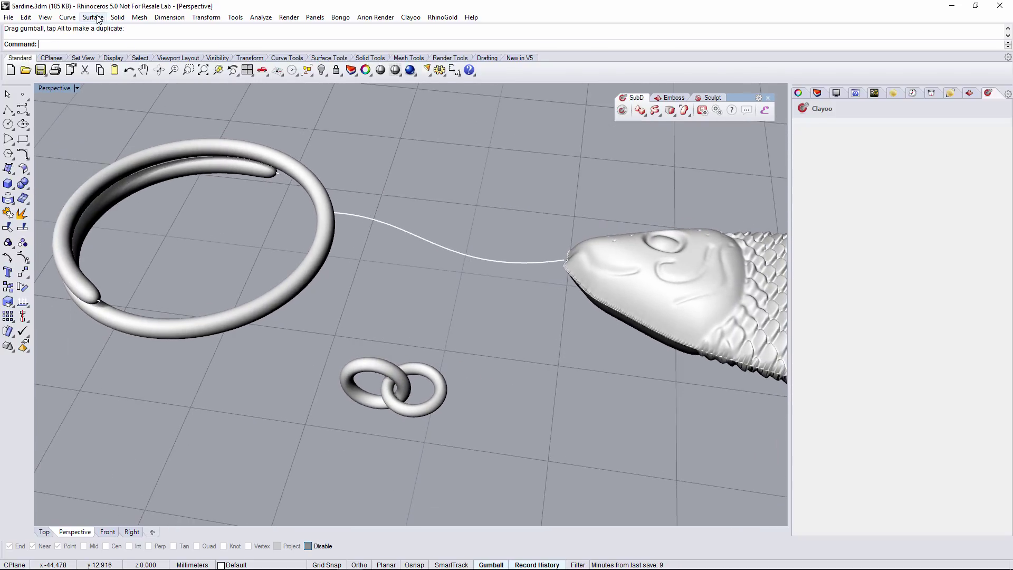
- Array the two interlocked links along the wavy curve as 5 items with Freeform orientation, using their crossing as base point
left_click(76, 18)
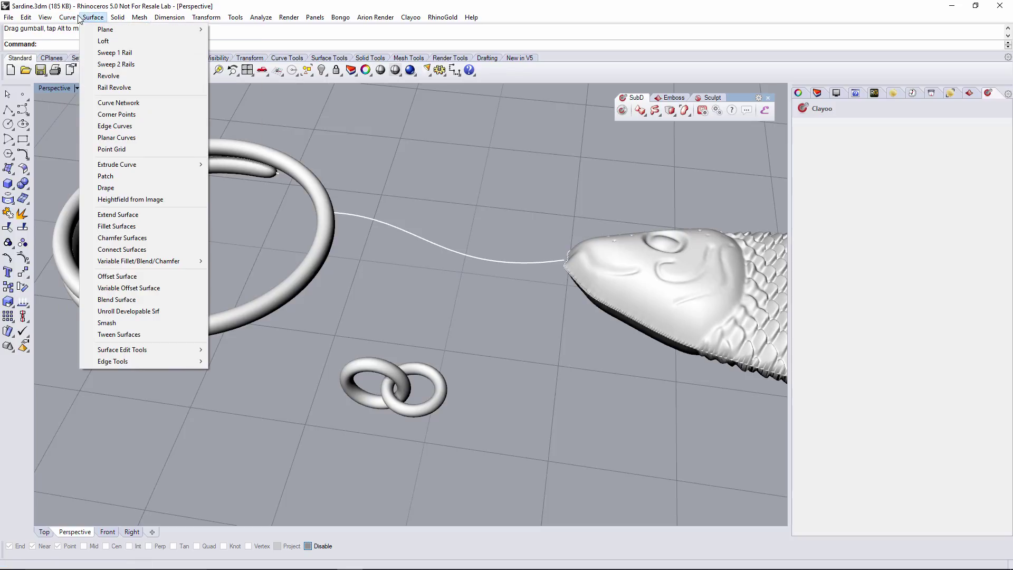
mouse_move(182, 20)
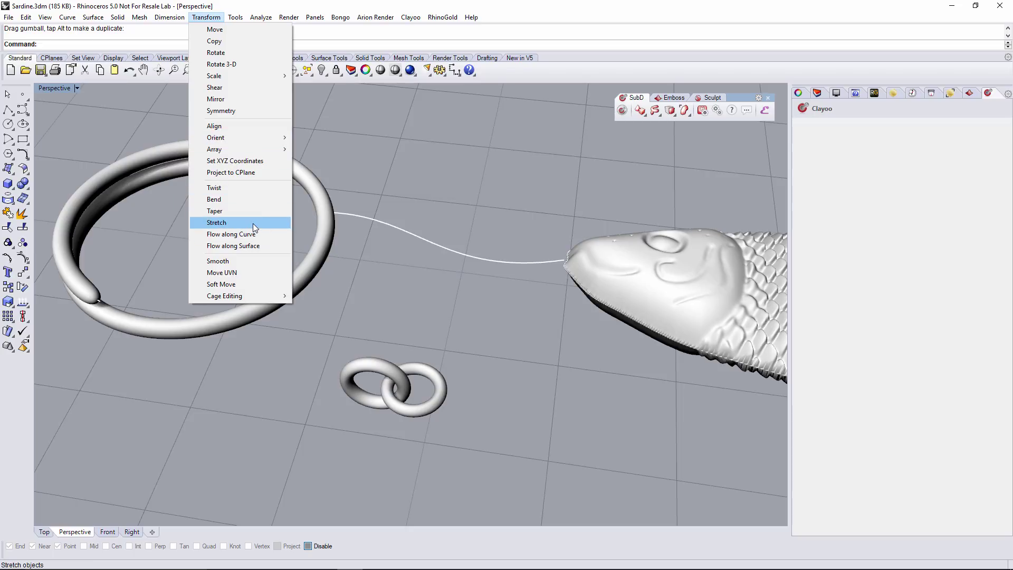
mouse_move(259, 150)
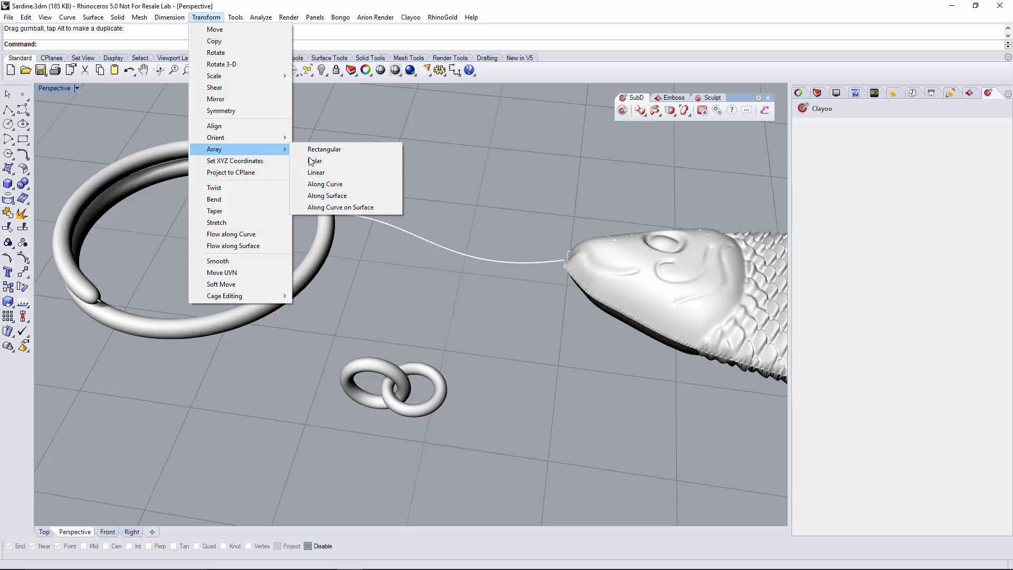
left_click(331, 185)
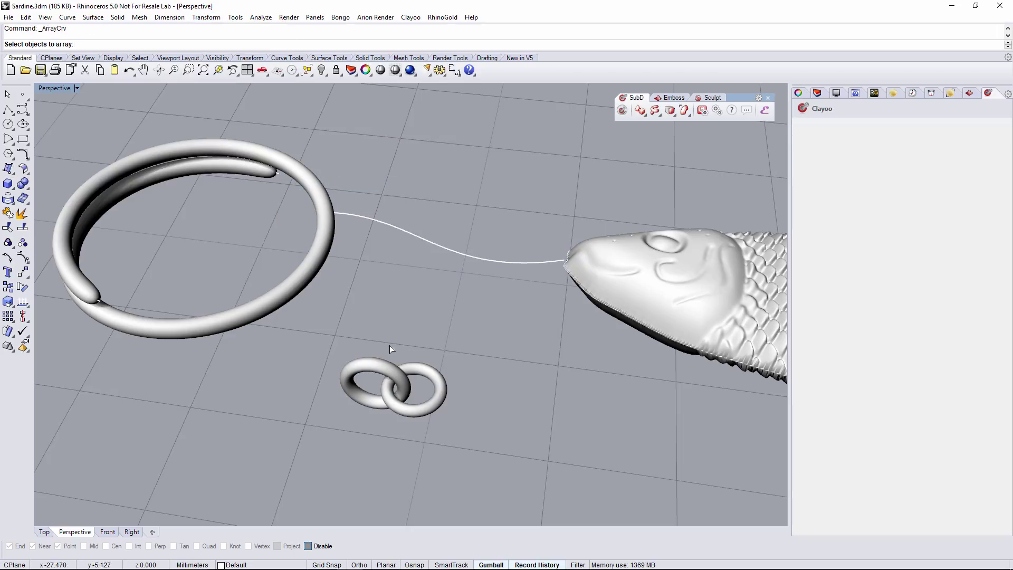
left_click_drag(312, 346, 493, 429)
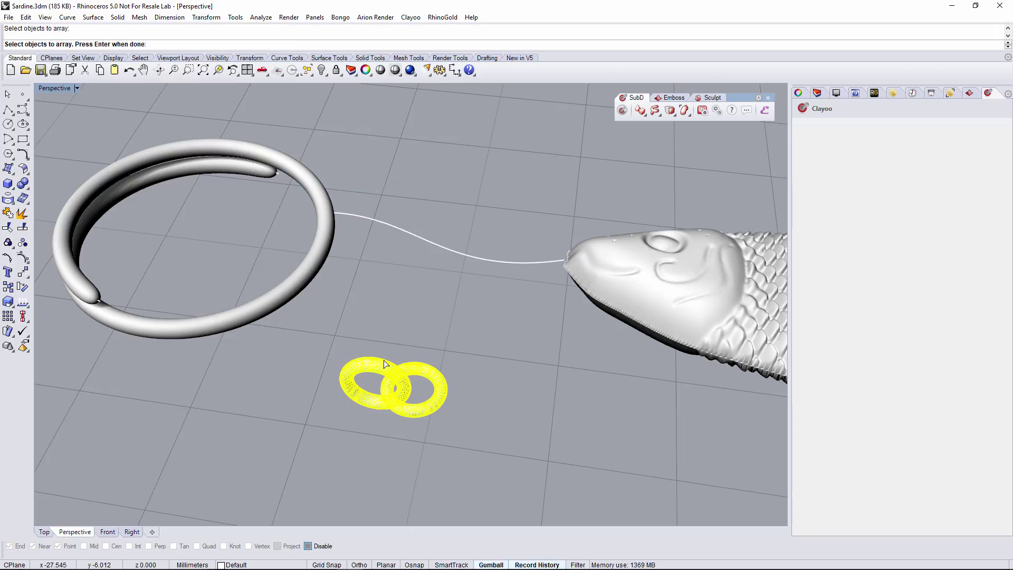
key("Return")
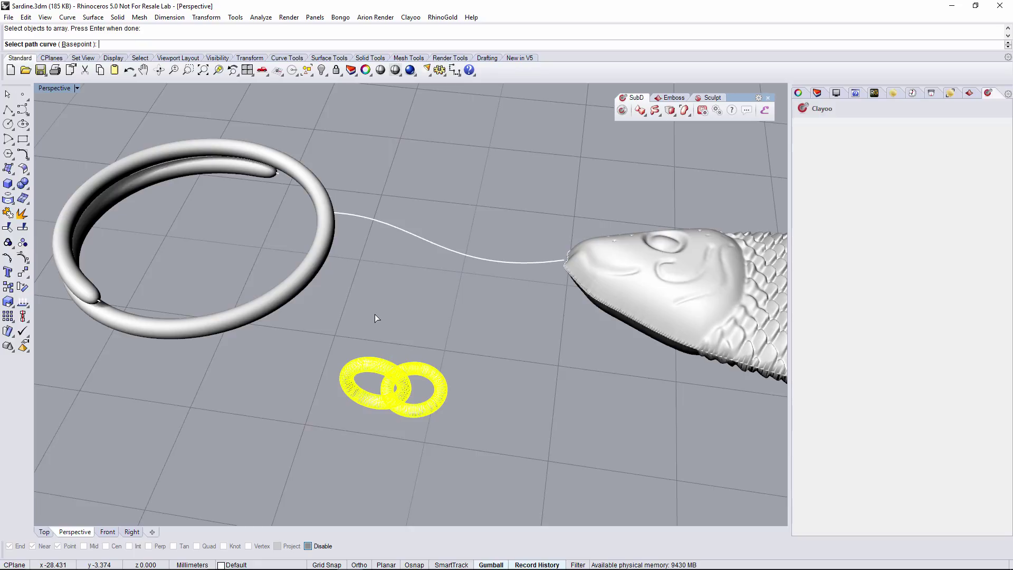
left_click(81, 45)
left_click(395, 389)
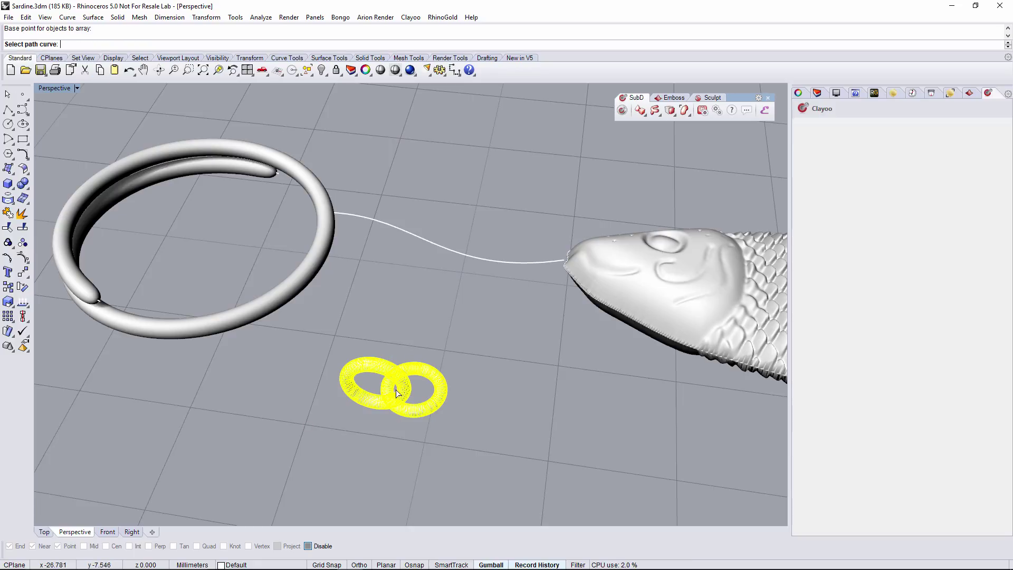
left_click(368, 219)
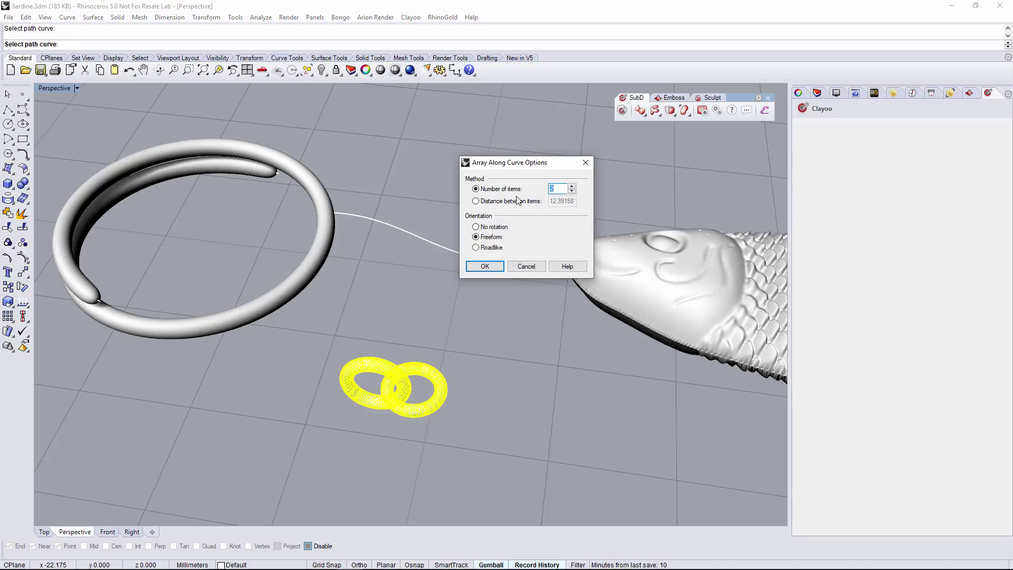
type("5")
key("Return")
right_click_drag(408, 368, 406, 371)
left_click_drag(289, 315, 216, 267)
right_click_drag(230, 268, 225, 260)
left_click_drag(234, 227, 225, 228)
key("ctrl+z")
- Move the key ring along X away from the fish and adjust its height so it passes through the first chain link
right_click_drag(325, 194, 352, 172)
left_click(352, 172)
scroll(280, 275, "up", 5)
left_click(305, 320)
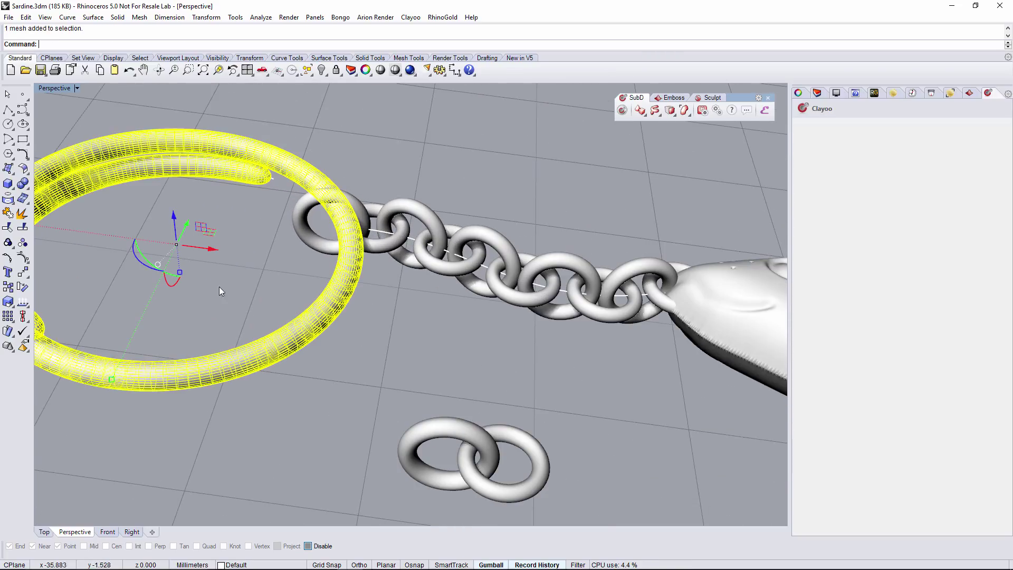
left_click_drag(210, 253, 186, 259)
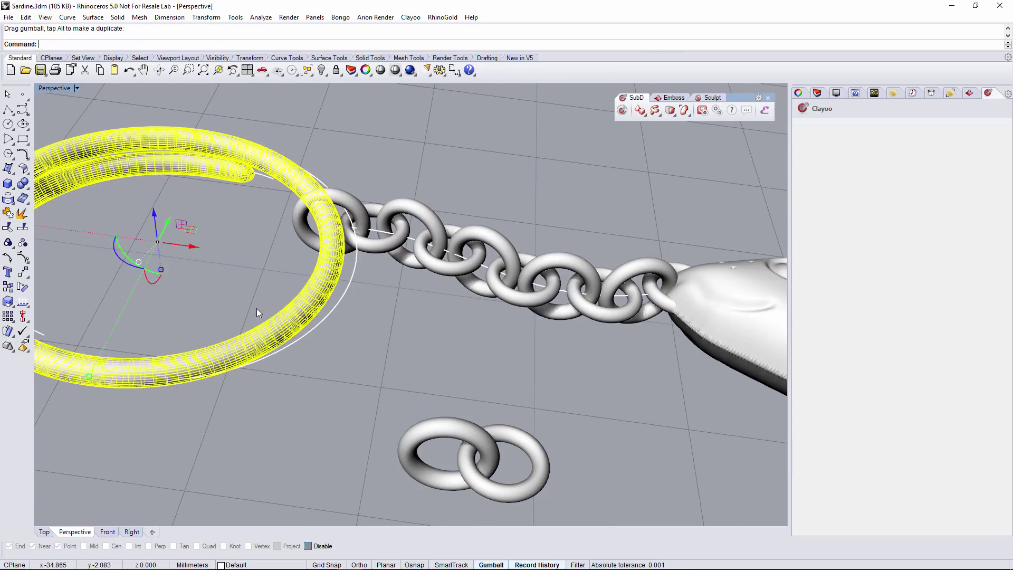
left_click(257, 310)
right_click_drag(259, 310, 285, 317)
left_click(285, 316)
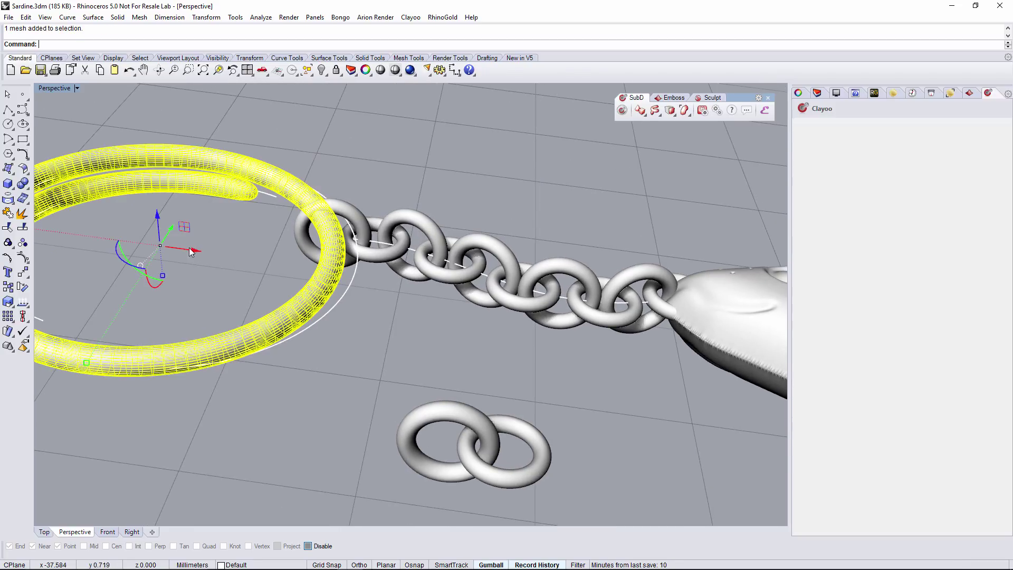
mouse_move(157, 215)
left_mouse_down()
mouse_move(338, 370)
mouse_move(327, 364)
left_mouse_up()
scroll(327, 364, "down", 5)
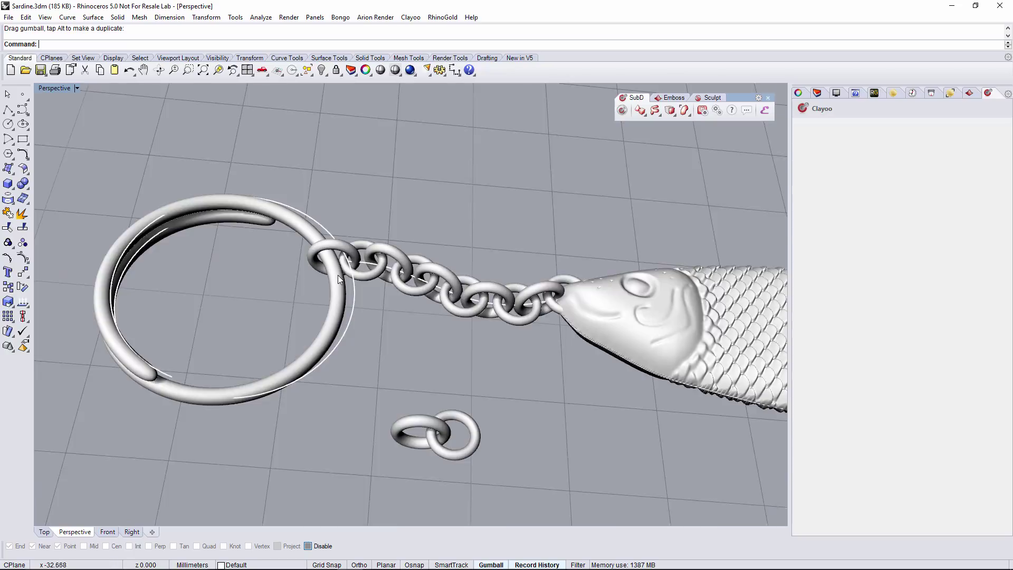
- Select all curves in the model and hide them
scroll(338, 274, "down", 3)
middle_click(368, 315)
right_click_drag(402, 251, 409, 284)
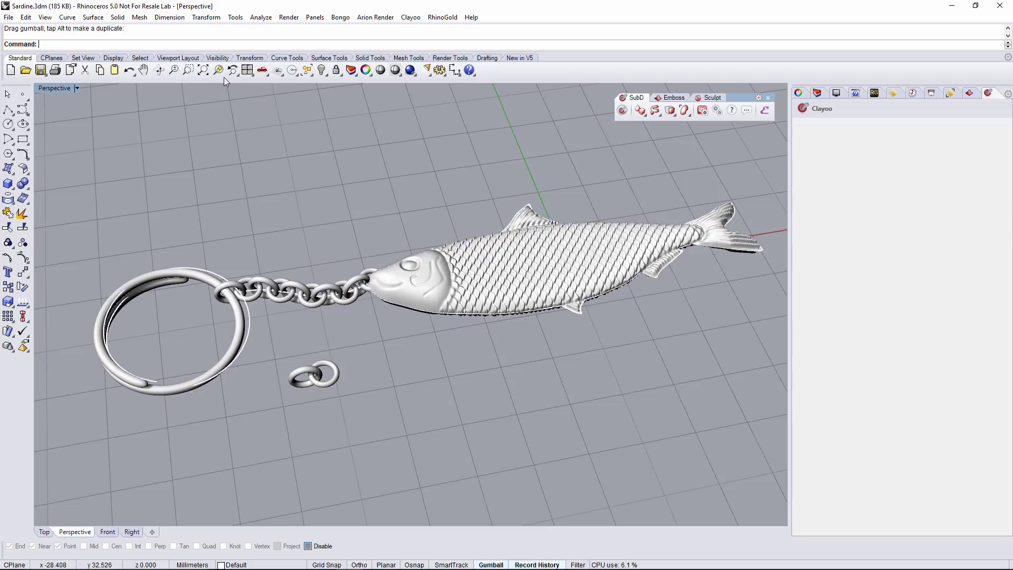
left_click(307, 70)
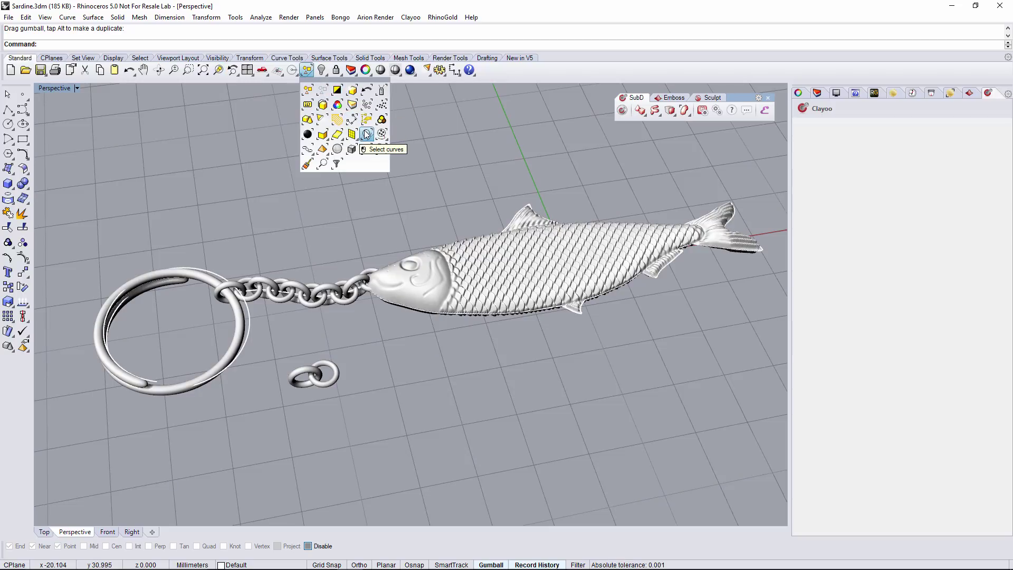
left_click(366, 135)
left_click(321, 70)
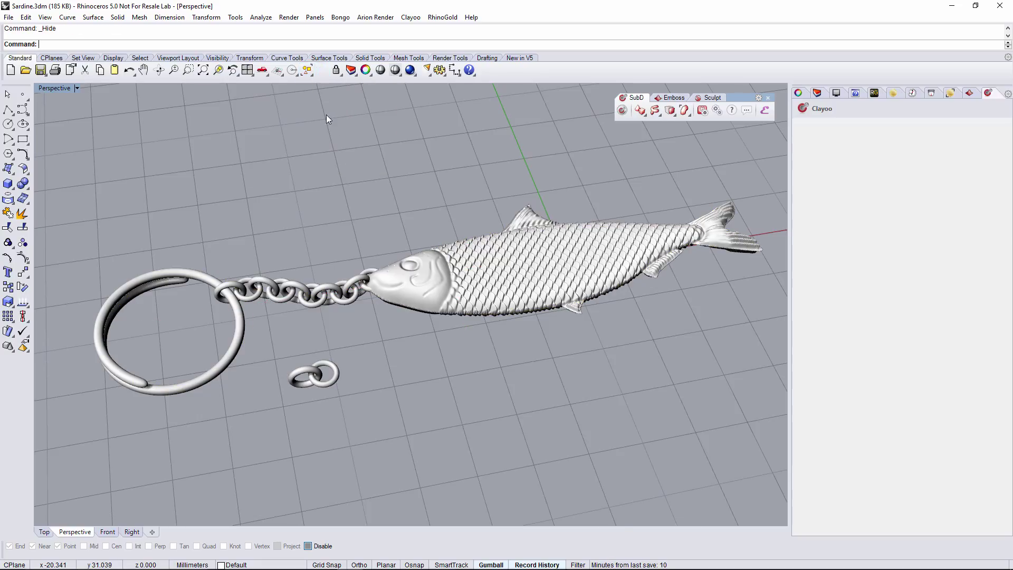
right_click_drag(350, 205, 350, 204)
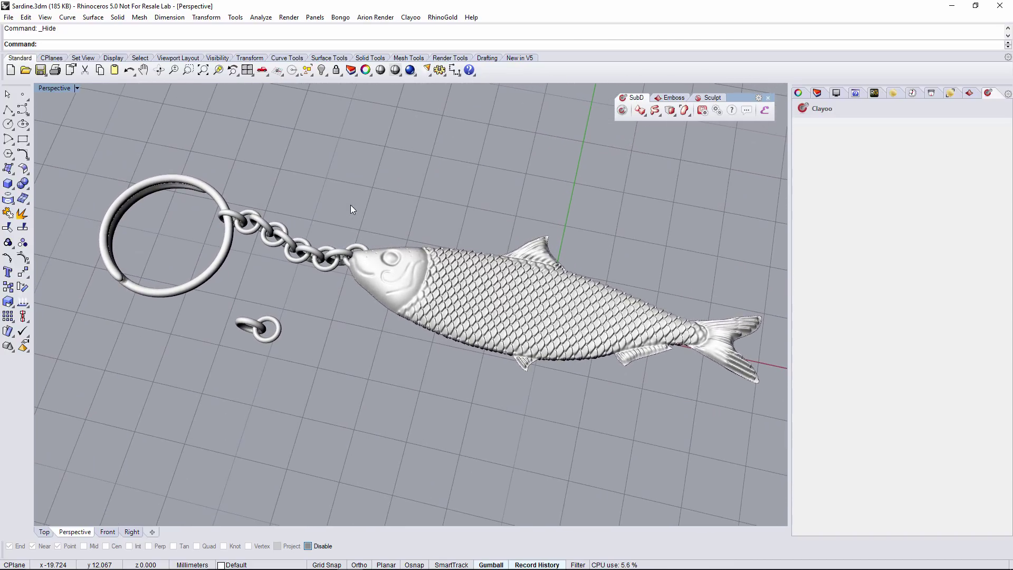